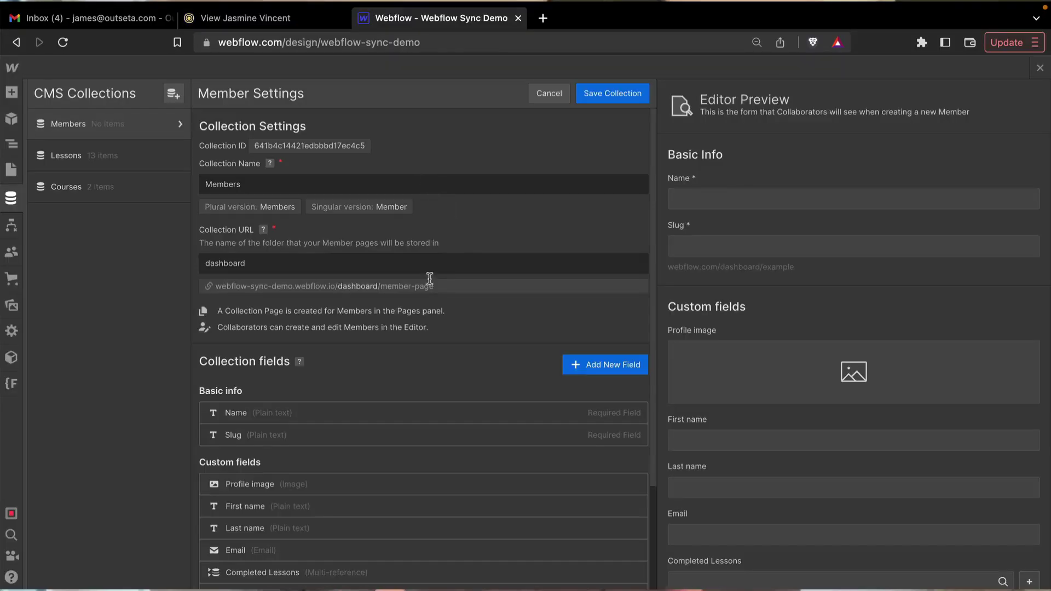
# - Open the first trialing account in CRM > Accounts and check its subscription plan
pyautogui.scroll(-1, 429, 278)
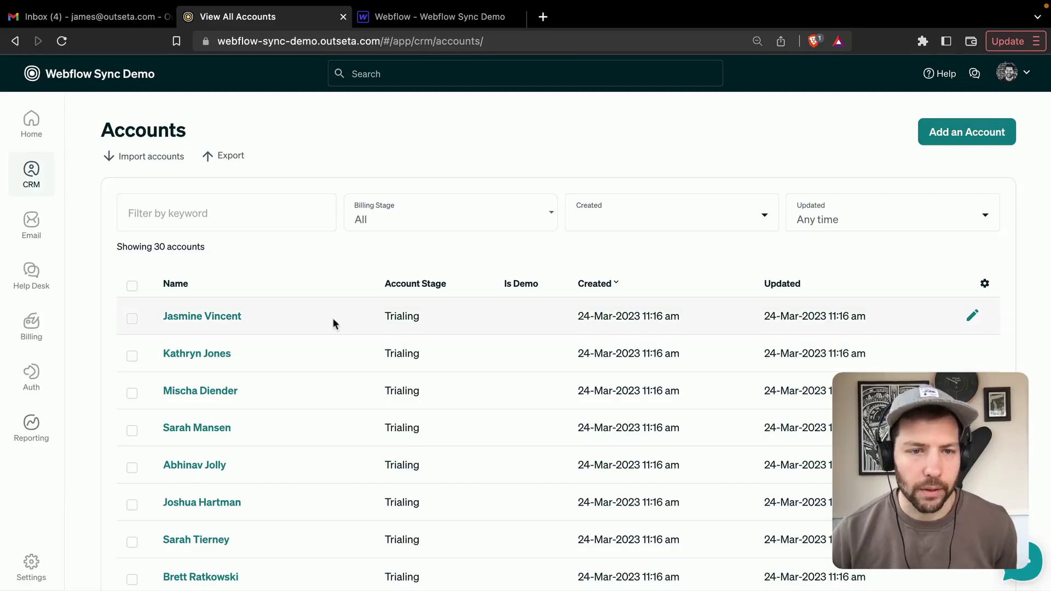
pyautogui.scroll(-4, 332, 320)
pyautogui.scroll(4, 333, 320)
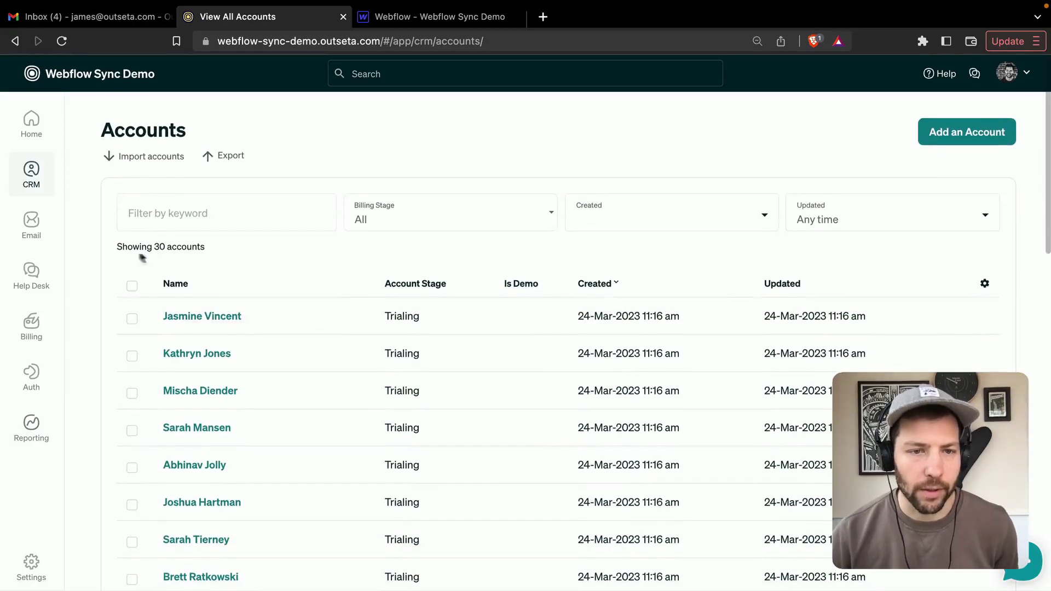
pyautogui.moveTo(117, 244); pyautogui.dragTo(207, 244)
pyautogui.click(248, 253)
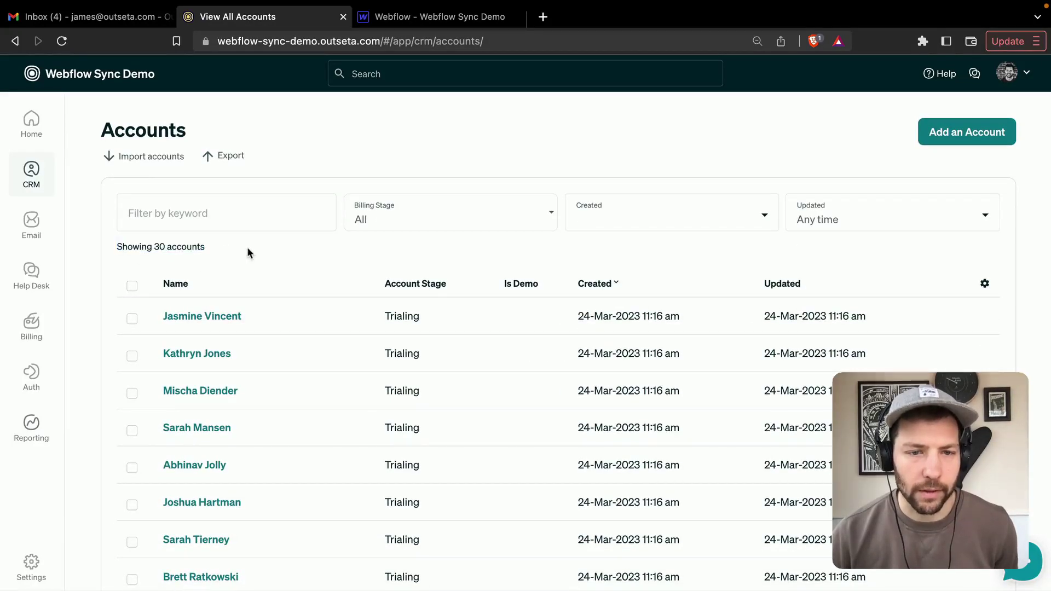
pyautogui.click(219, 318)
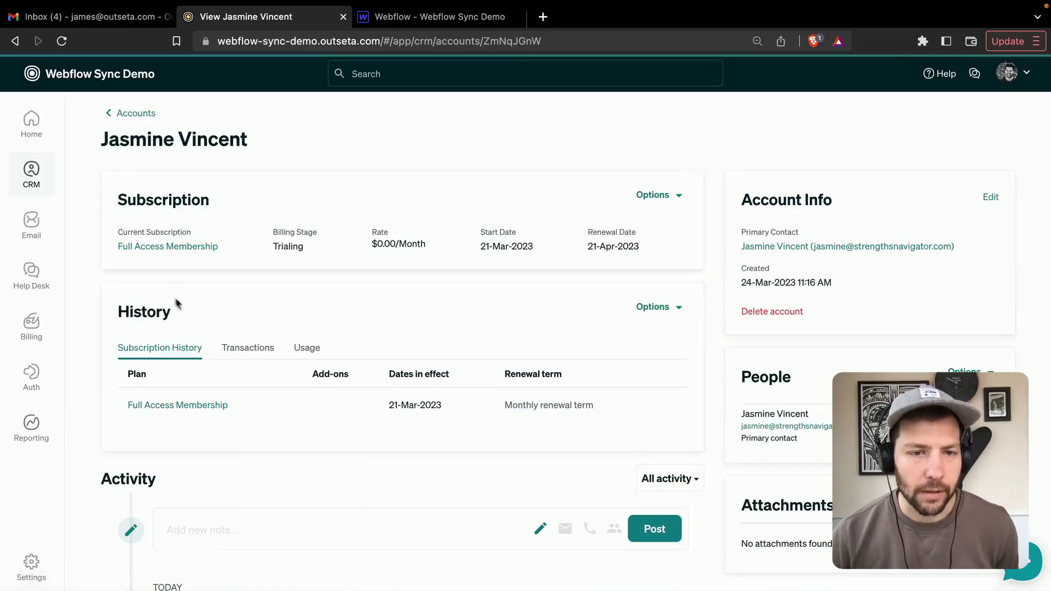
pyautogui.moveTo(220, 250); pyautogui.dragTo(113, 252)
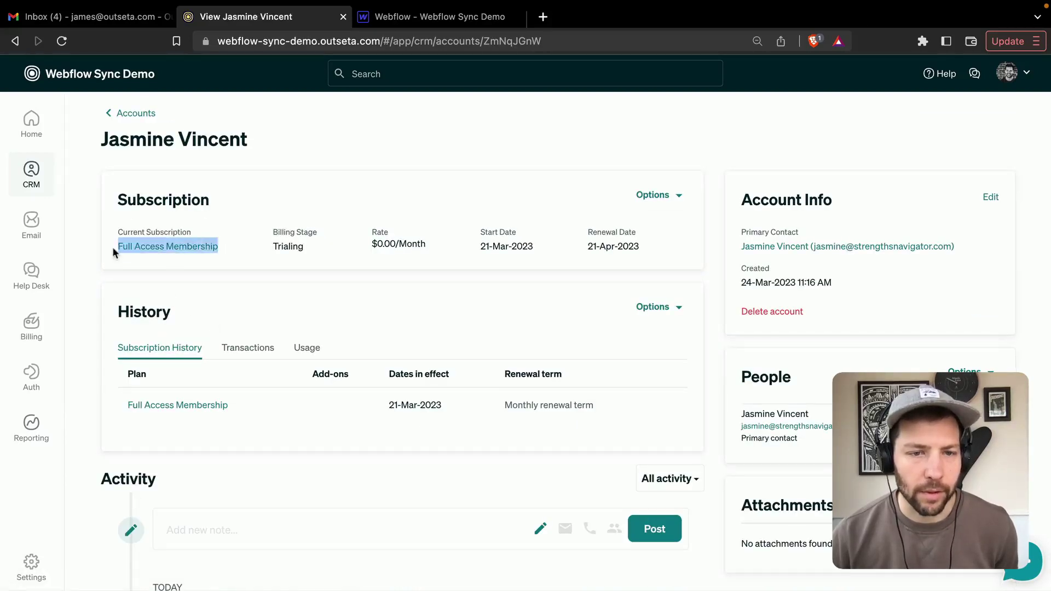
pyautogui.click(90, 248)
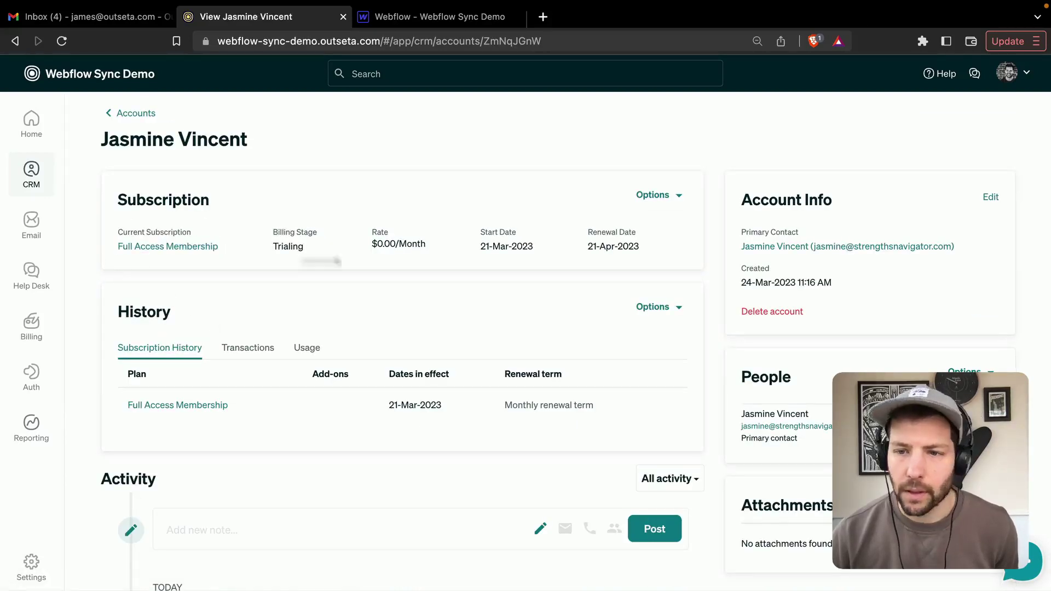
# - Open the primary contact and review Completed Lessons: Accessible & inclusive typography, Alt text for images
pyautogui.click(803, 247)
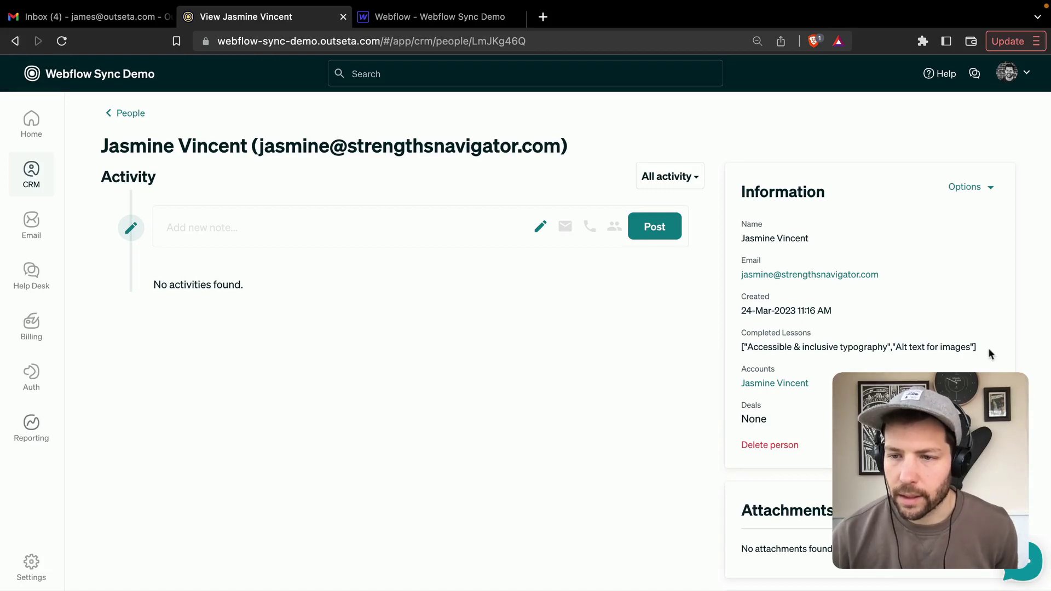
pyautogui.moveTo(968, 346); pyautogui.dragTo(730, 354)
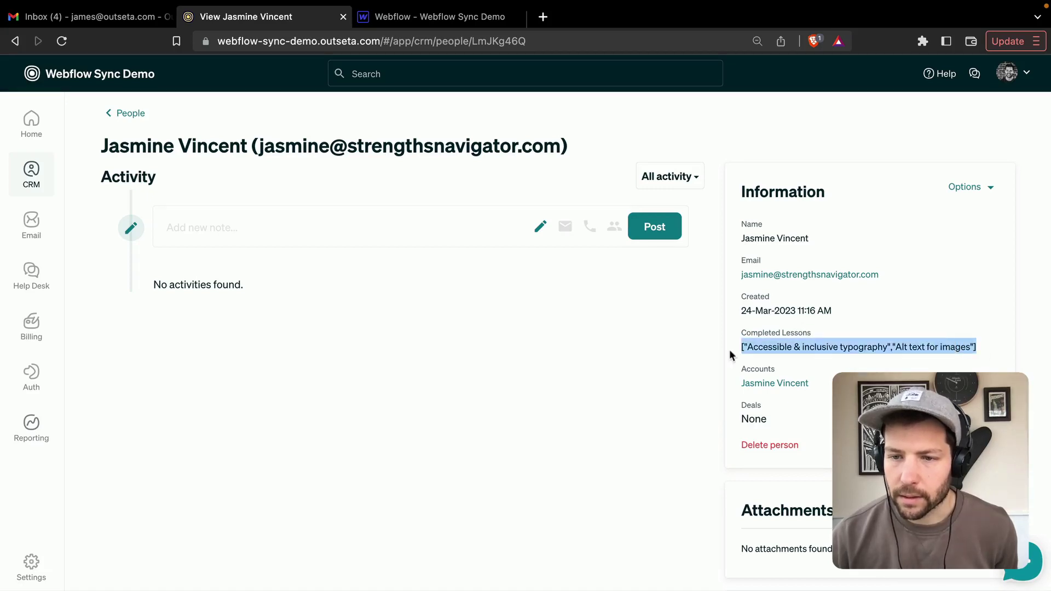
pyautogui.click(690, 360)
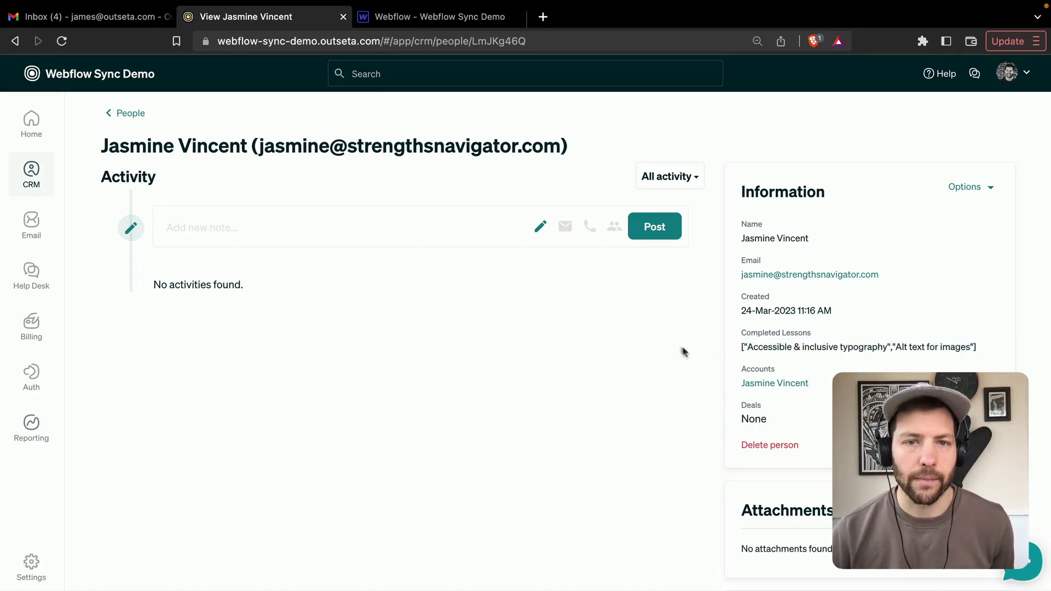
# - In the Webflow Designer CMS, review the Members collection's fields, then view the 13 Lessons items
pyautogui.click(435, 20)
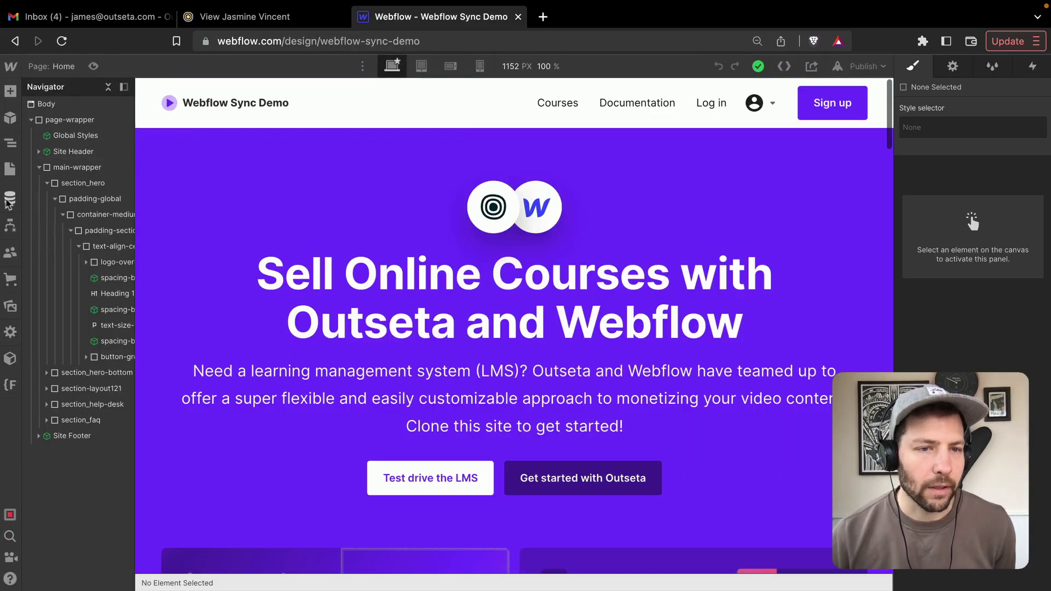
pyautogui.click(9, 199)
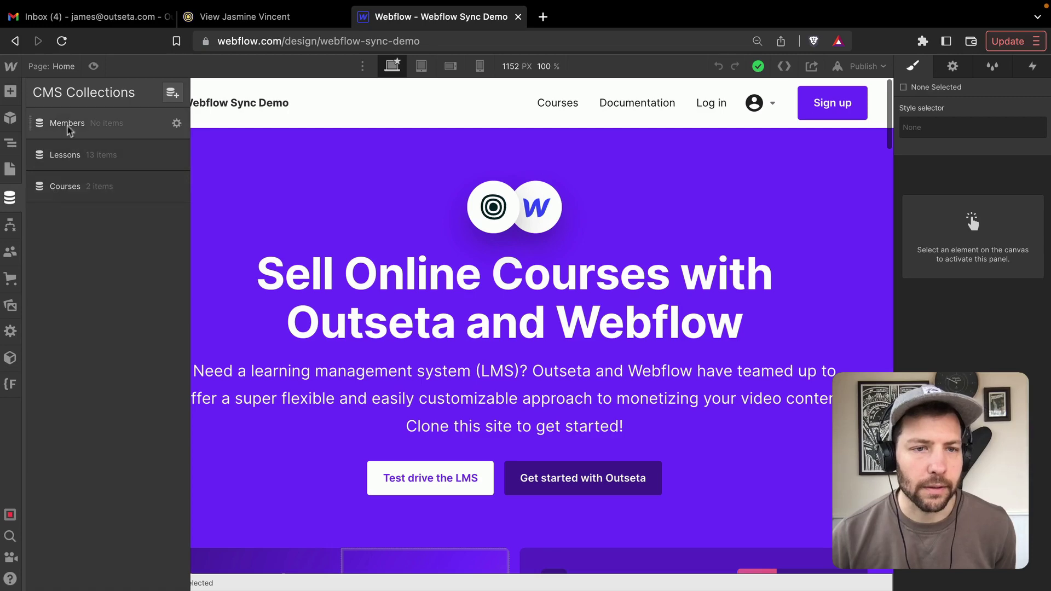
pyautogui.click(177, 125)
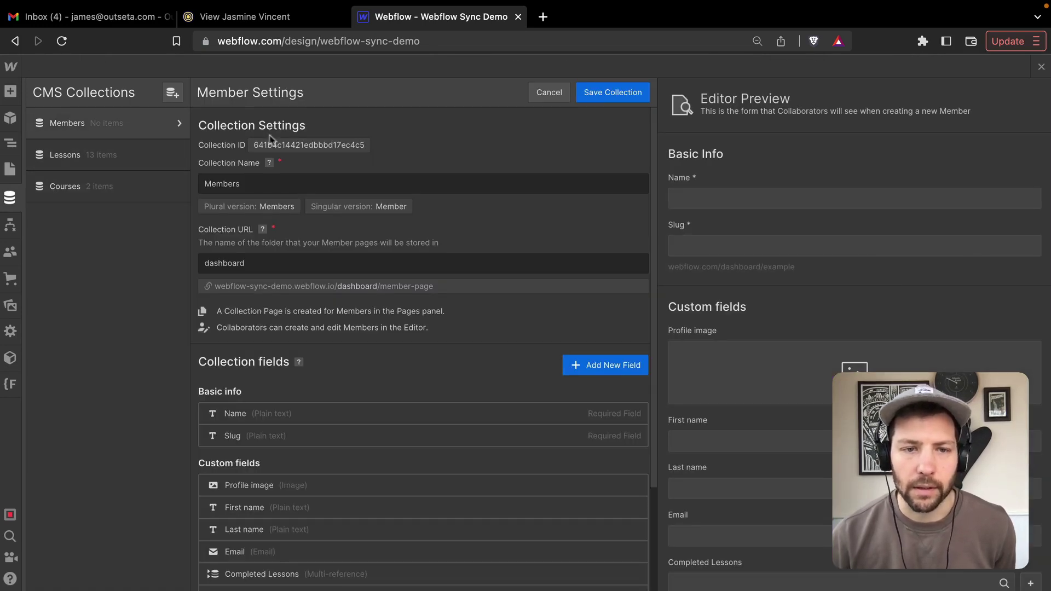
pyautogui.scroll(-3, 429, 279)
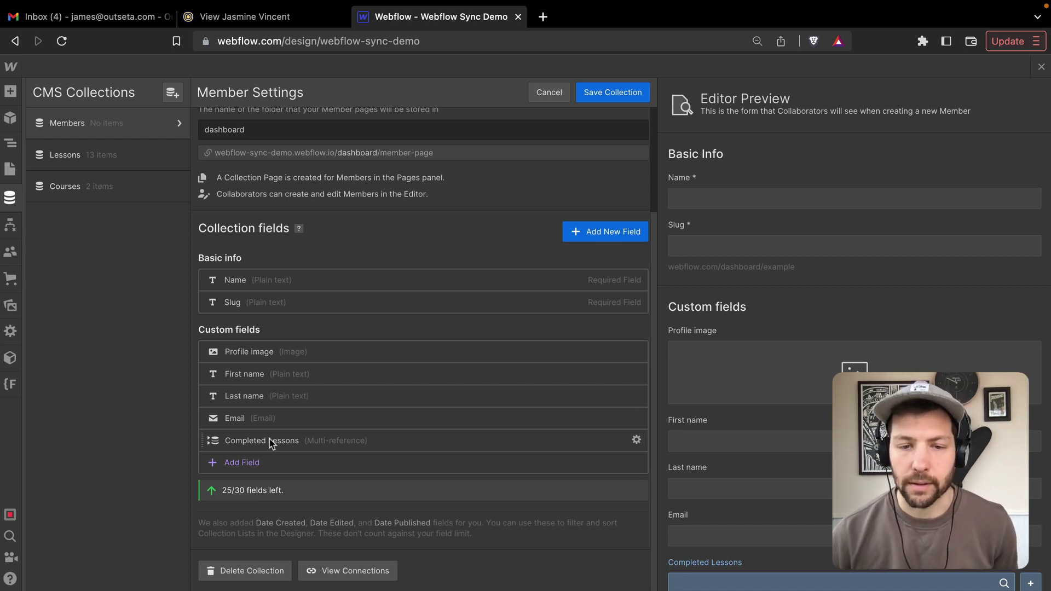
pyautogui.scroll(3, 506, 323)
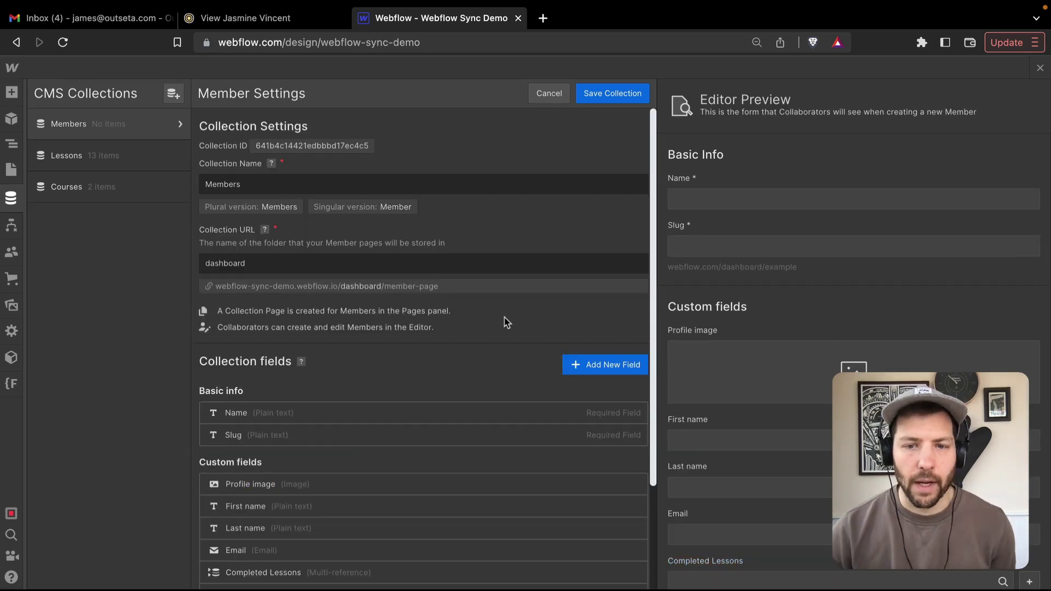
pyautogui.click(68, 159)
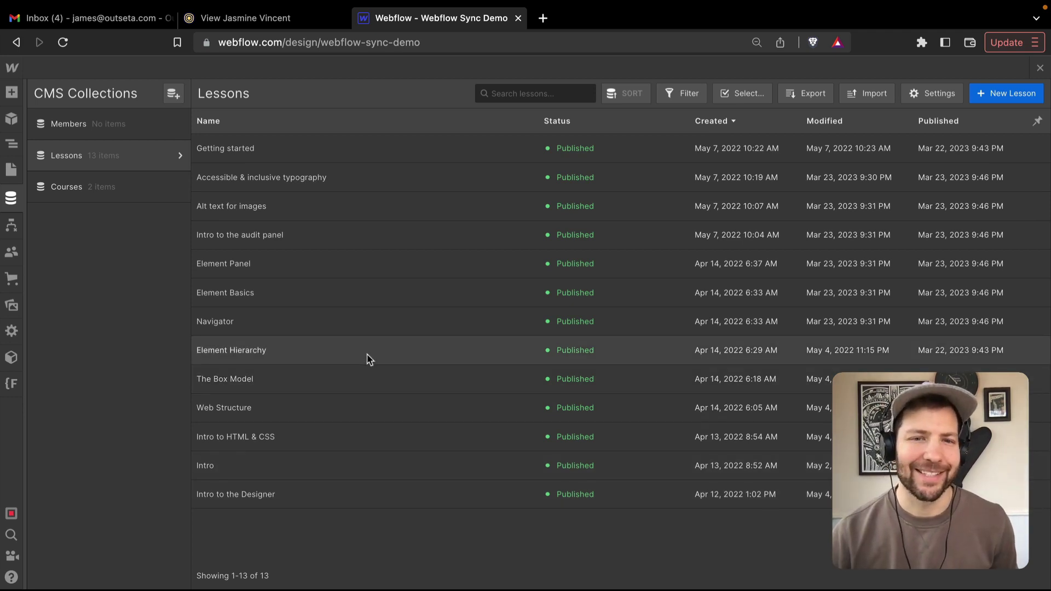
# - Back in Outseta, go to the Webflow integration under Settings > Integrations
pyautogui.click(268, 19)
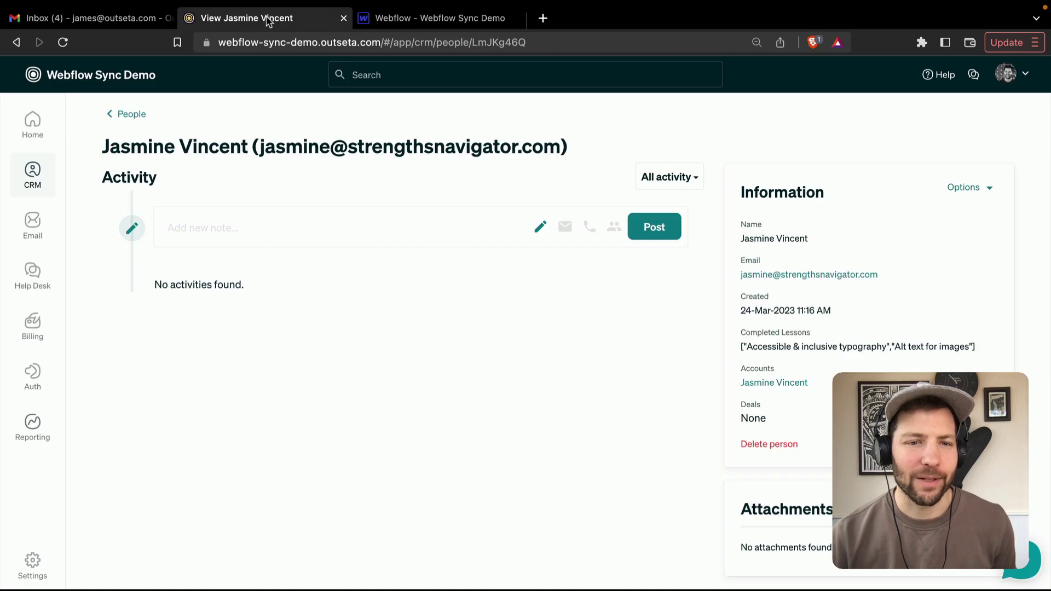
pyautogui.moveTo(34, 572)
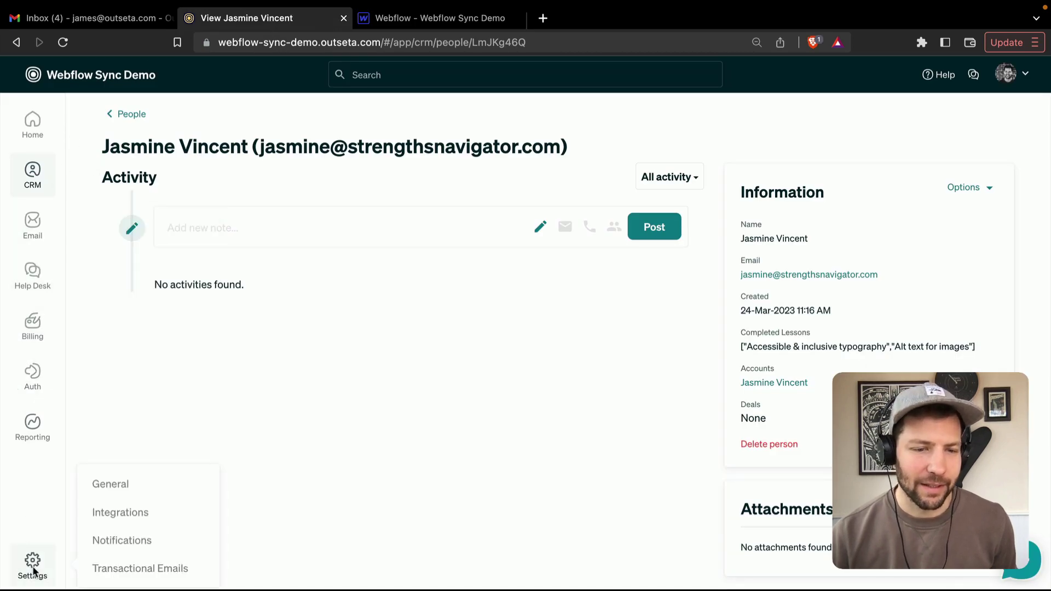
pyautogui.click(121, 515)
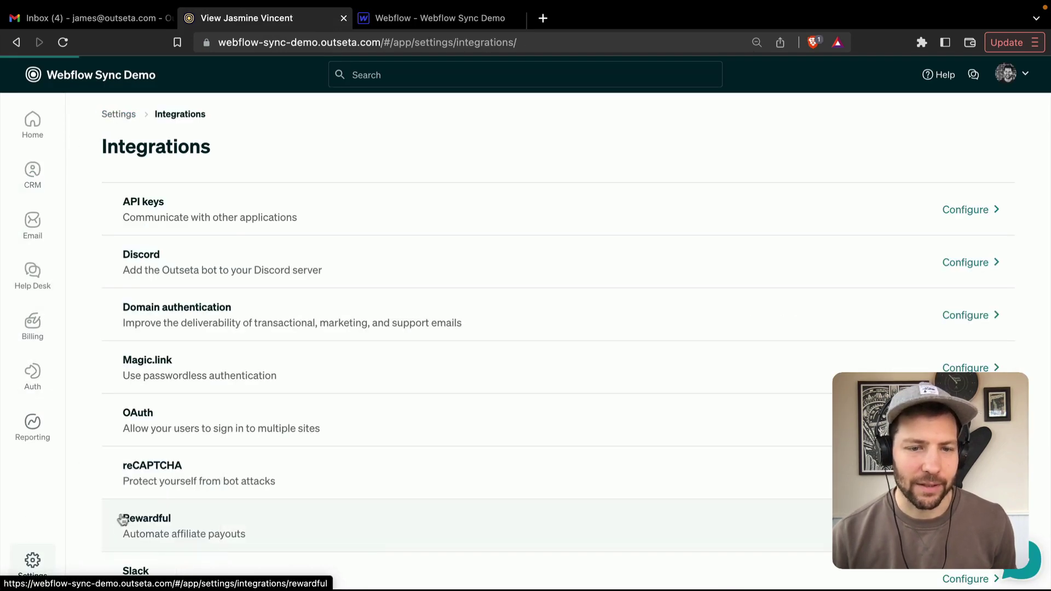
pyautogui.scroll(-3, 353, 461)
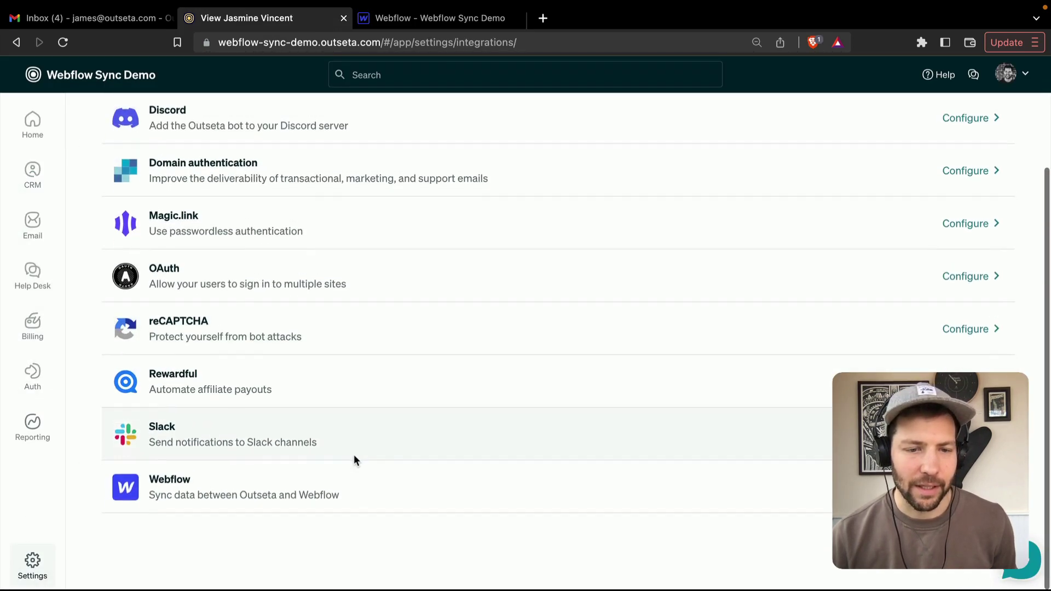
pyautogui.click(174, 494)
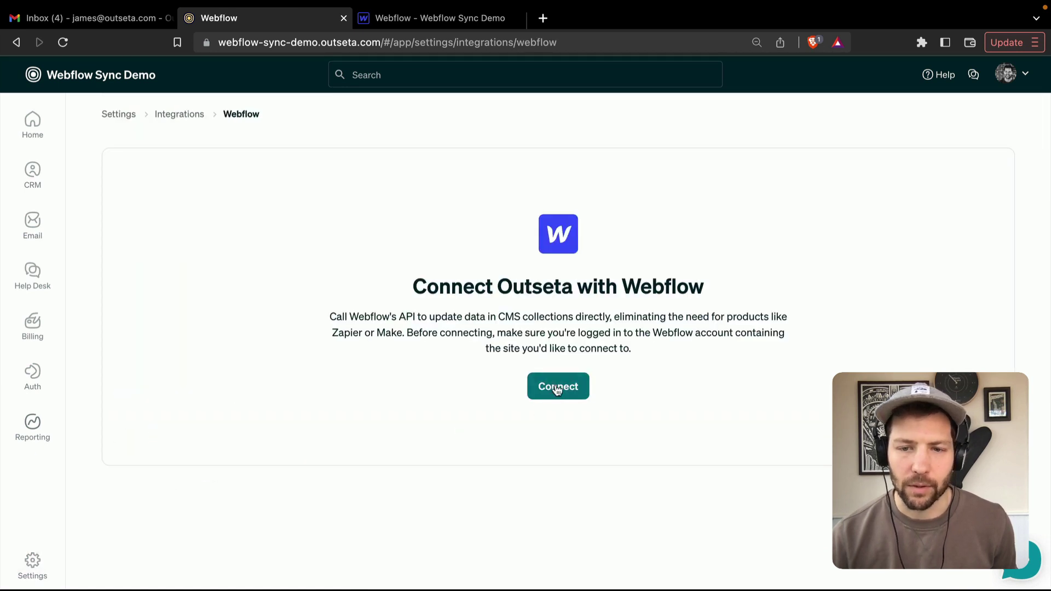
# - Connect to Webflow and authorize Outseta's access to the Webflow Sync Demo site
pyautogui.click(558, 389)
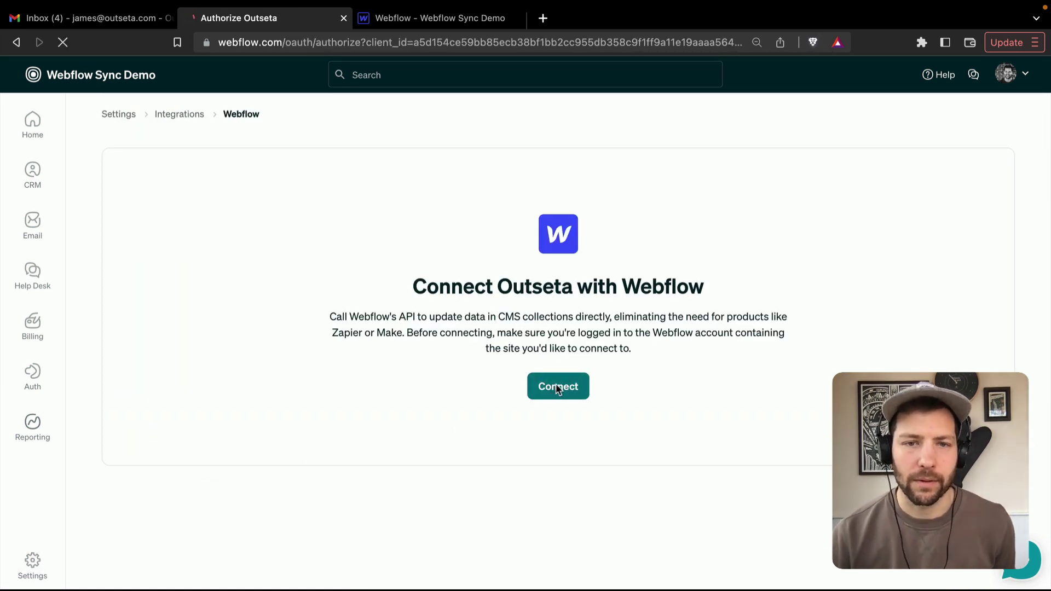
pyautogui.scroll(-7, 684, 411)
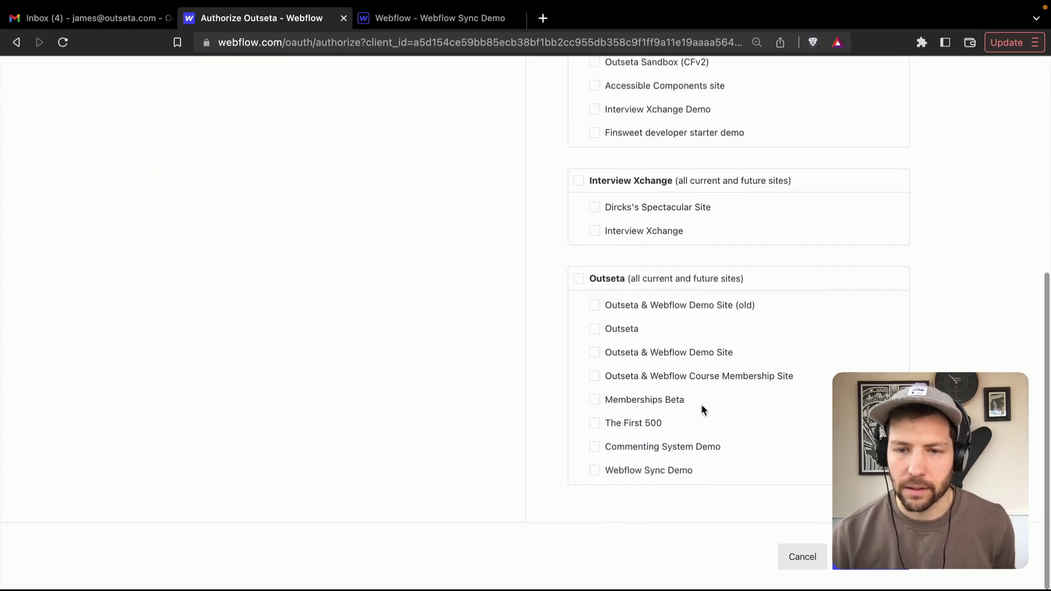
pyautogui.click(594, 470)
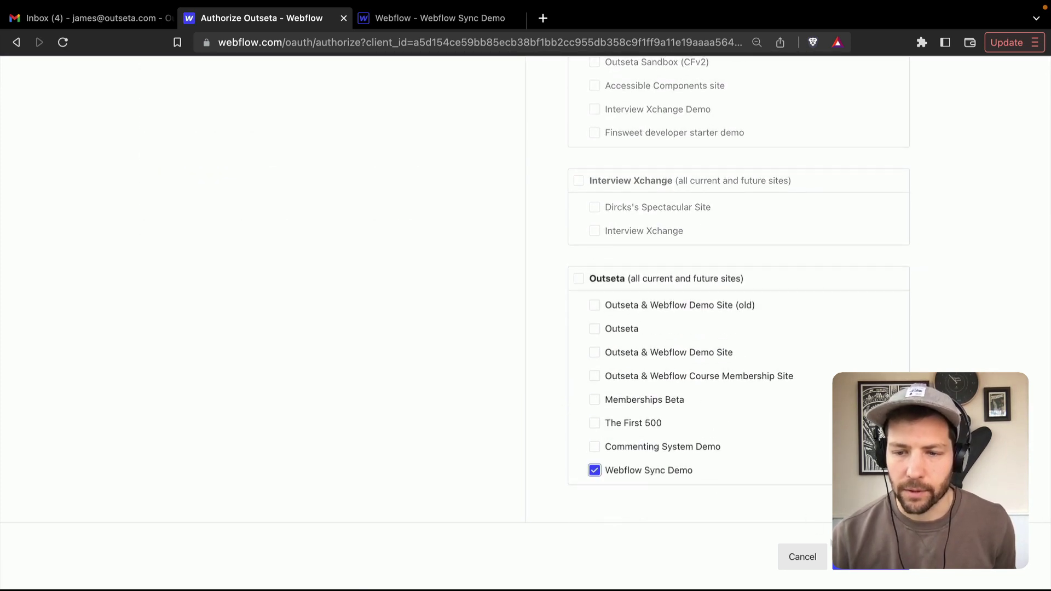
pyautogui.click(870, 556)
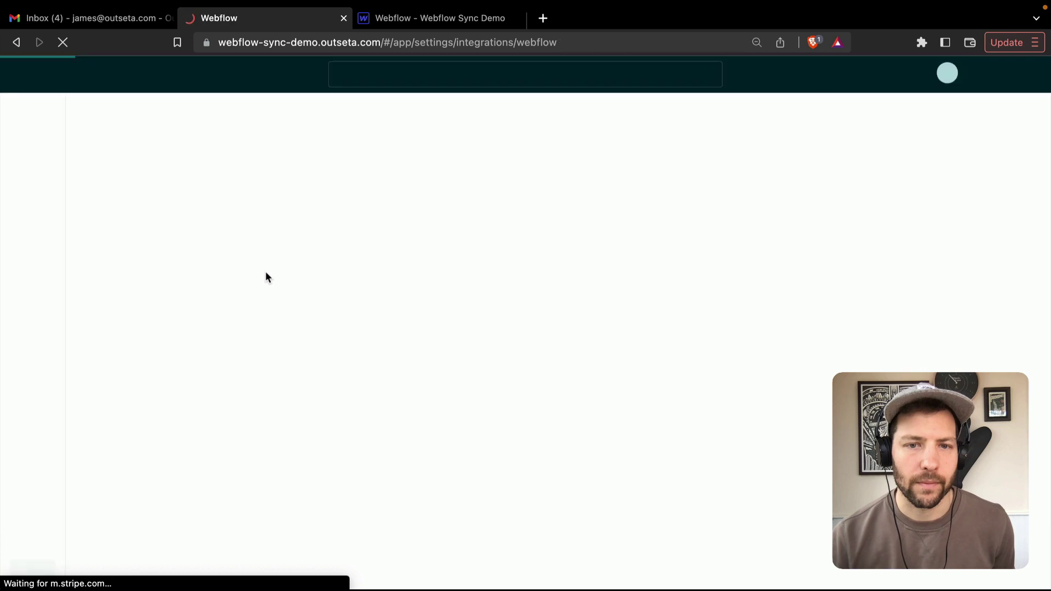
pyautogui.click(180, 312)
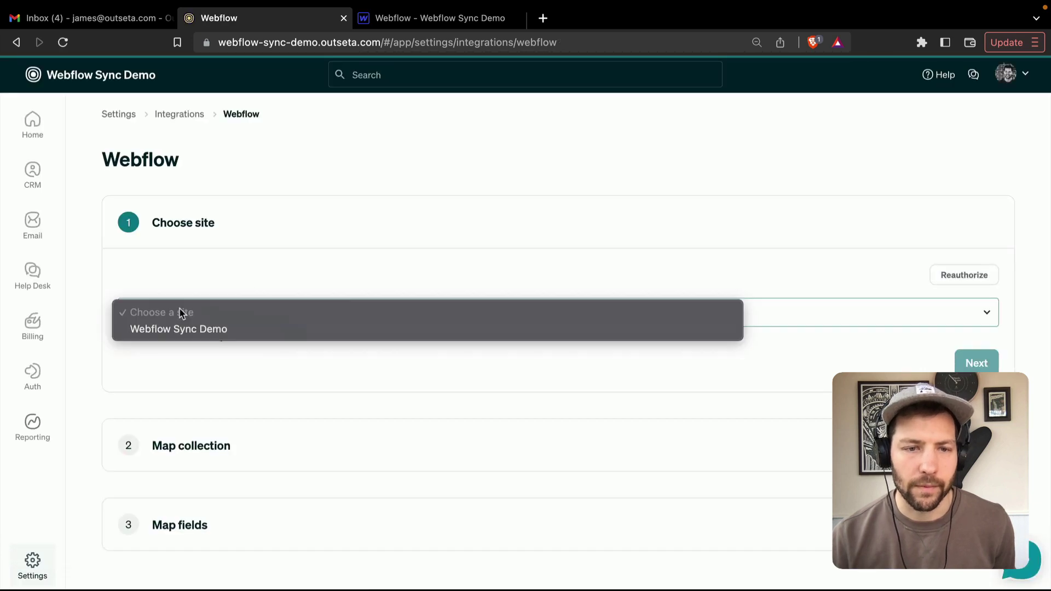
# - Choose the Webflow Sync Demo site and map Outseta Accounts to the Members collection
pyautogui.click(191, 330)
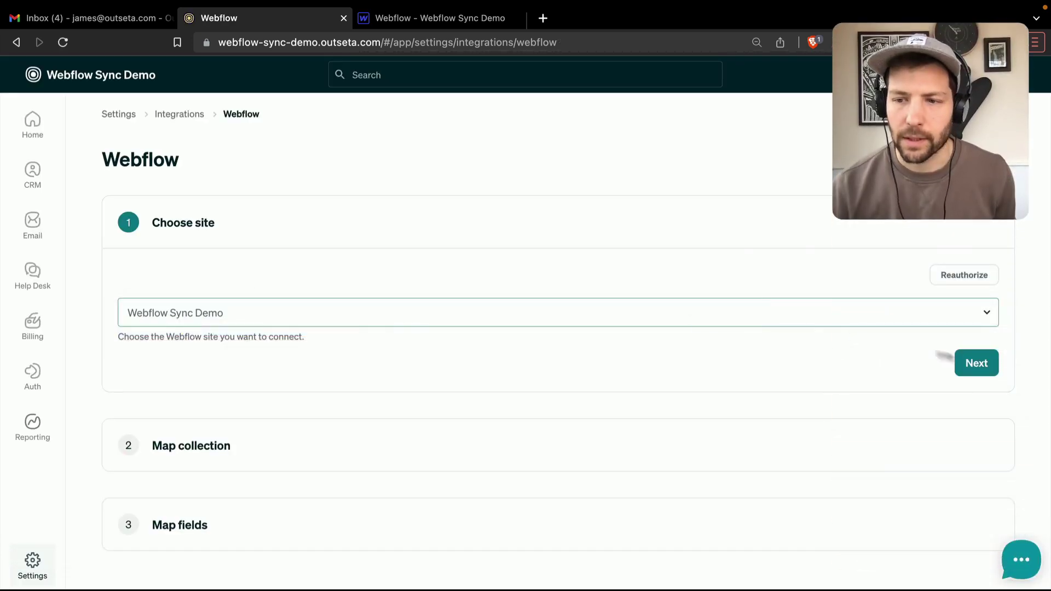
pyautogui.click(977, 364)
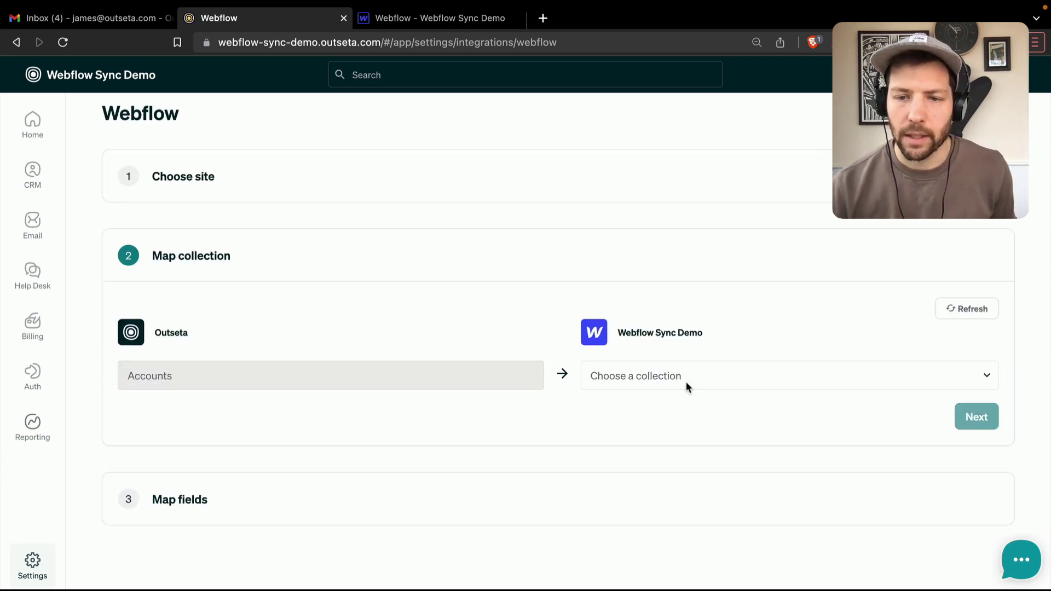
pyautogui.click(652, 379)
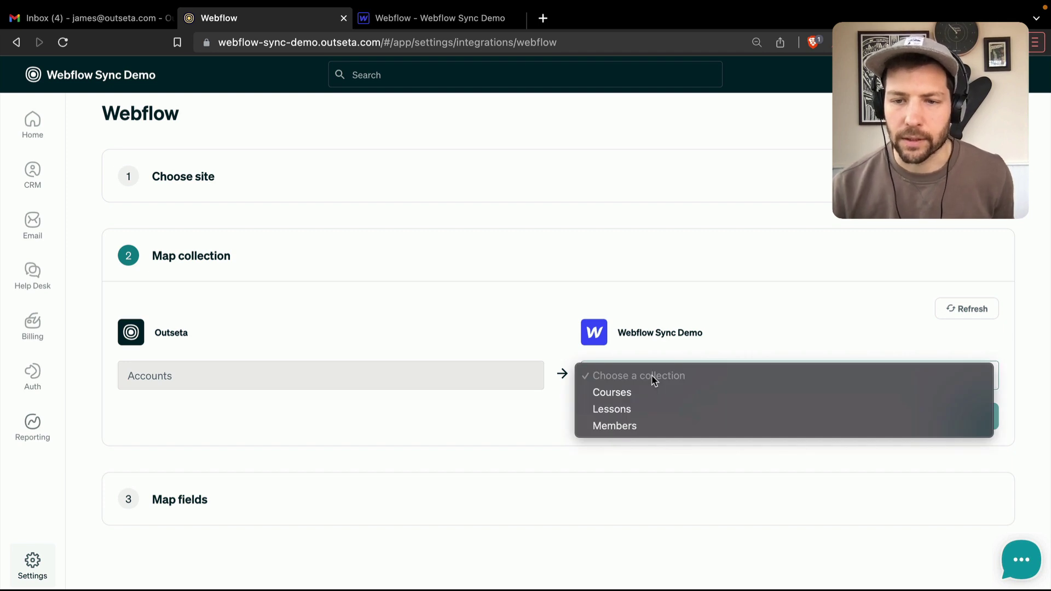
pyautogui.click(622, 426)
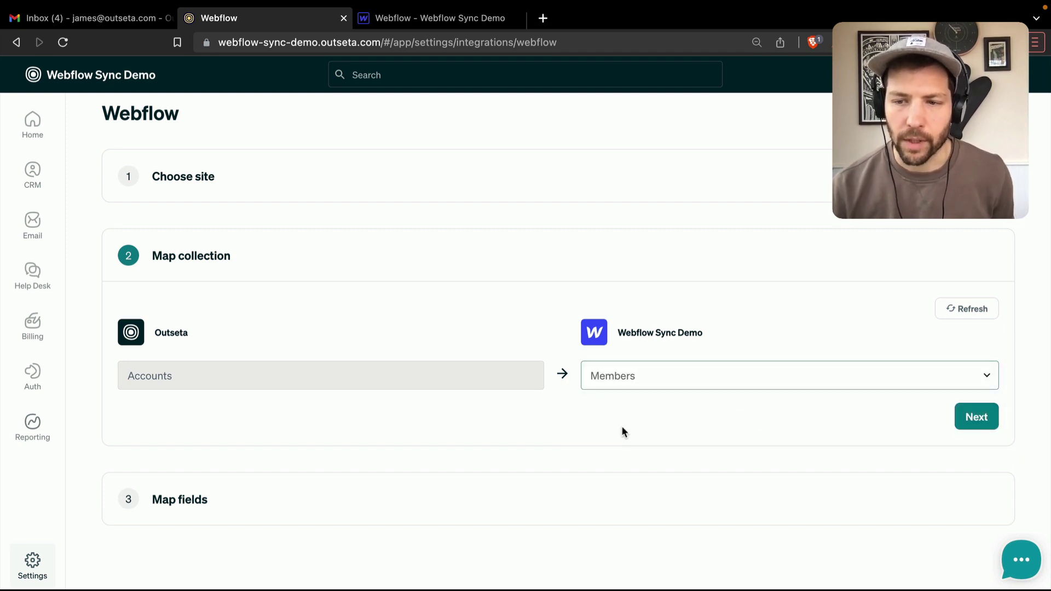
pyautogui.click(983, 427)
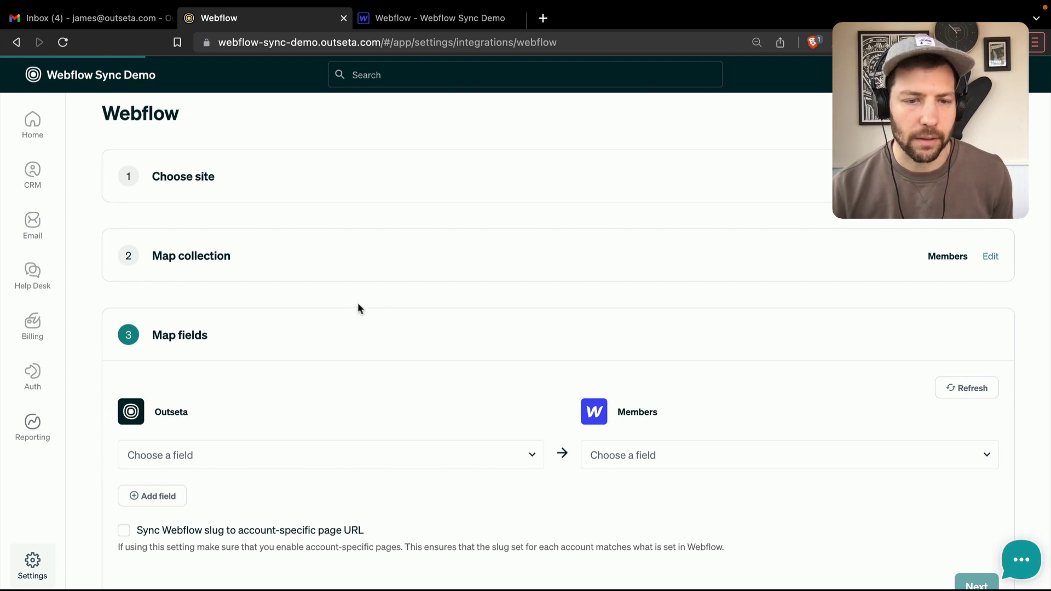
# - Map Outseta Name to Webflow Name and Primary Contact First Name to First name
pyautogui.scroll(-2, 357, 302)
pyautogui.scroll(-2, 357, 308)
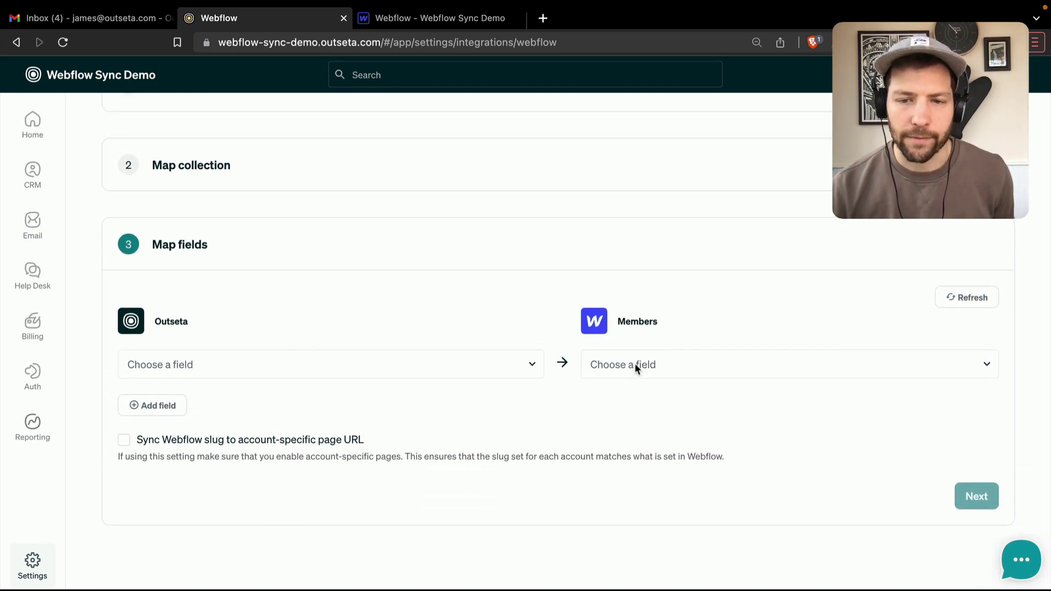
pyautogui.click(184, 365)
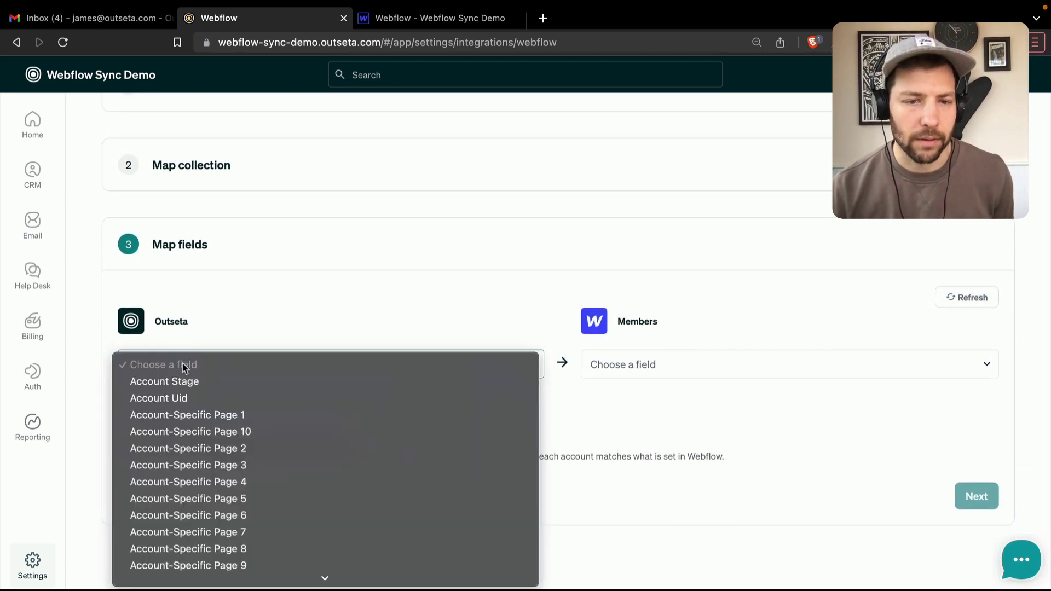
pyautogui.scroll(-5, 243, 410)
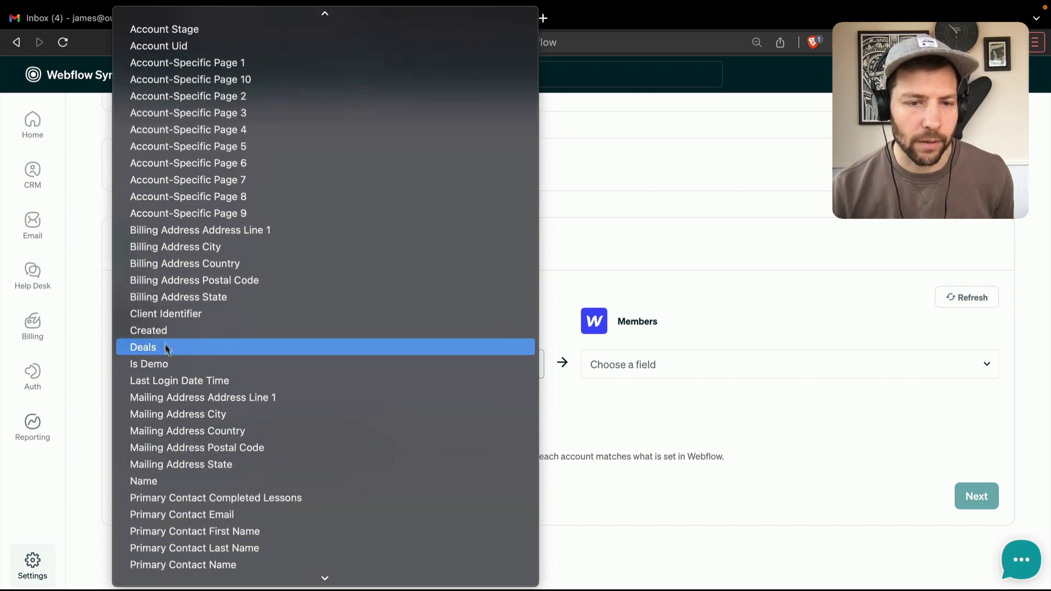
pyautogui.click(183, 481)
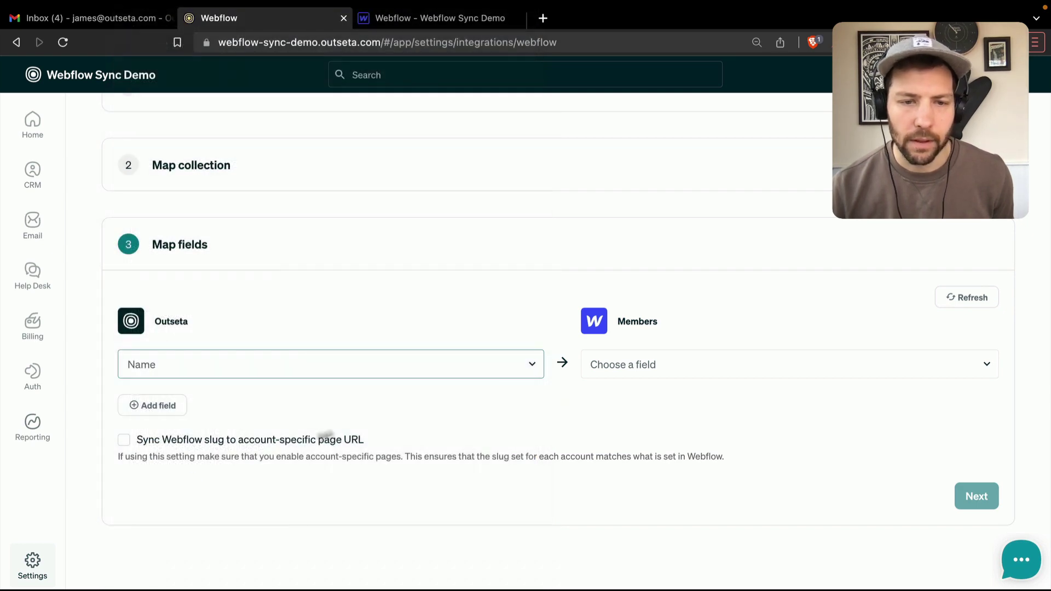
pyautogui.click(650, 366)
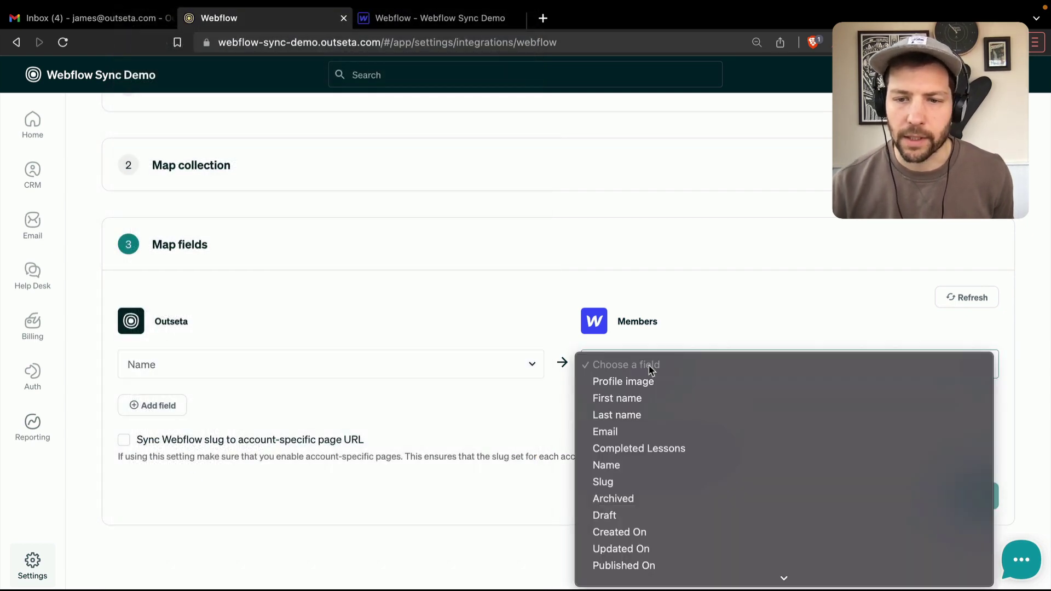
pyautogui.click(607, 466)
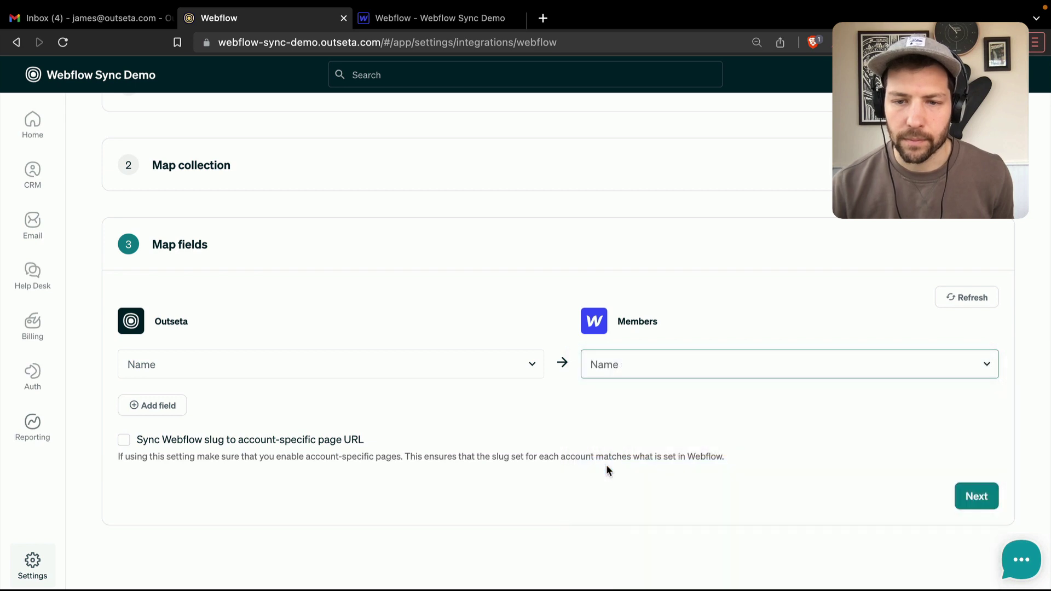
pyautogui.click(154, 406)
pyautogui.click(174, 410)
pyautogui.scroll(-15, 198, 430)
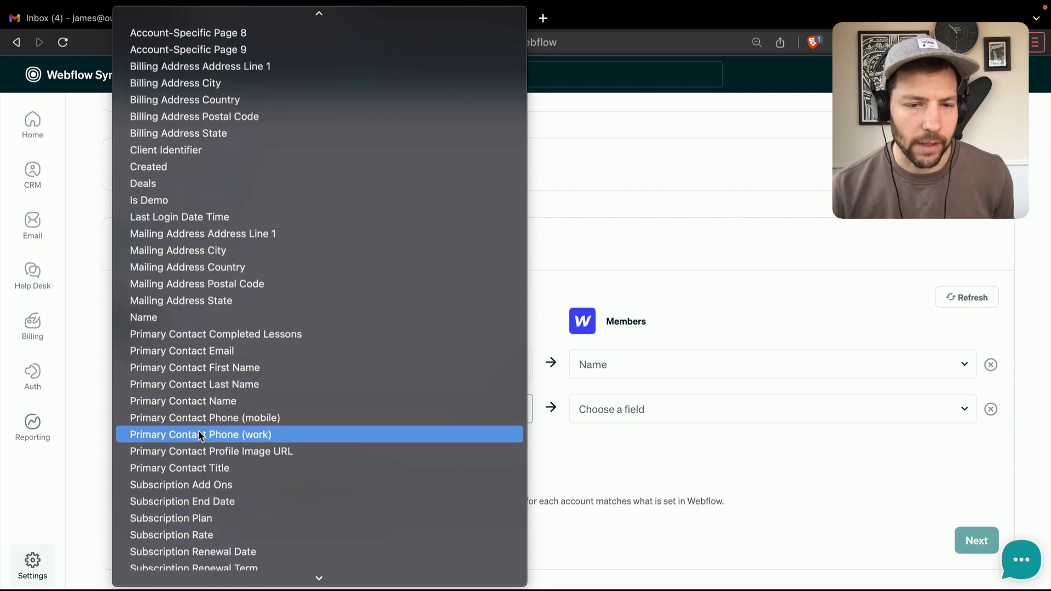
pyautogui.scroll(-1, 199, 433)
pyautogui.click(203, 353)
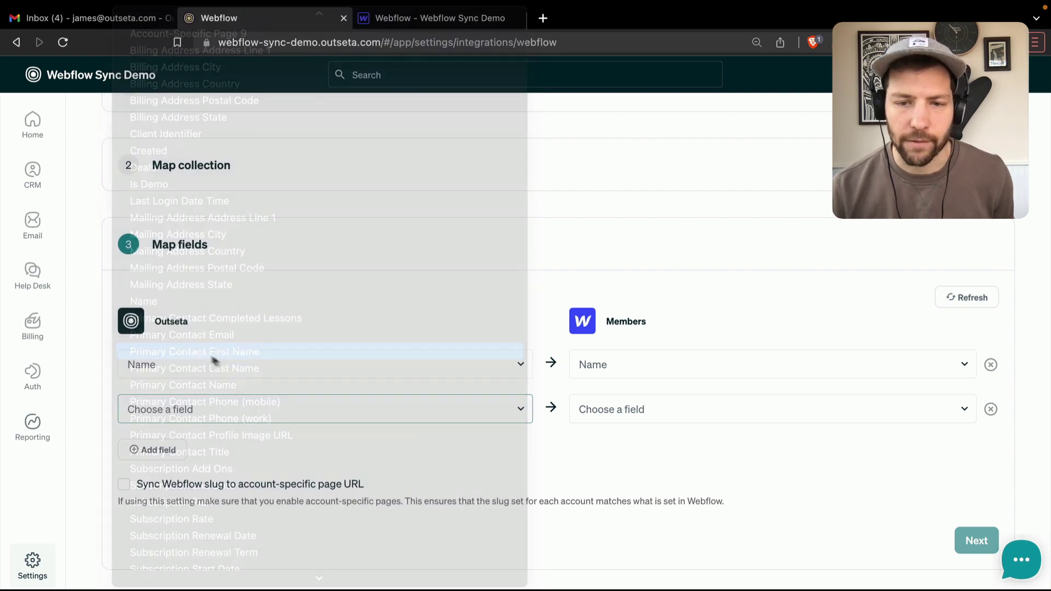
pyautogui.click(623, 411)
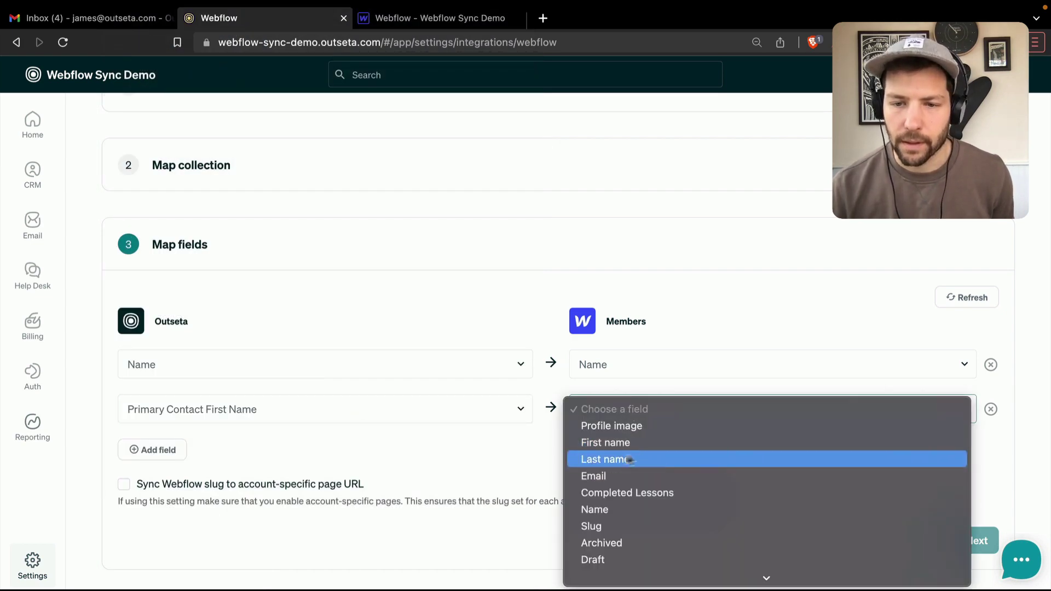
pyautogui.click(602, 443)
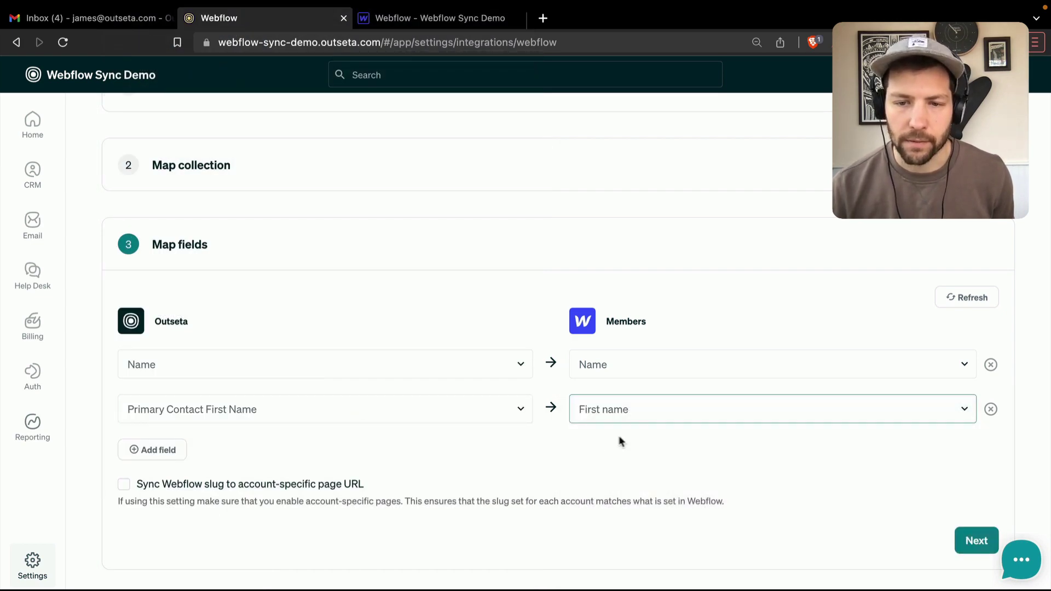
# - Map Primary Contact Last Name to Last name and Primary Contact Email to Email
pyautogui.click(166, 450)
pyautogui.click(164, 453)
pyautogui.scroll(-10, 192, 456)
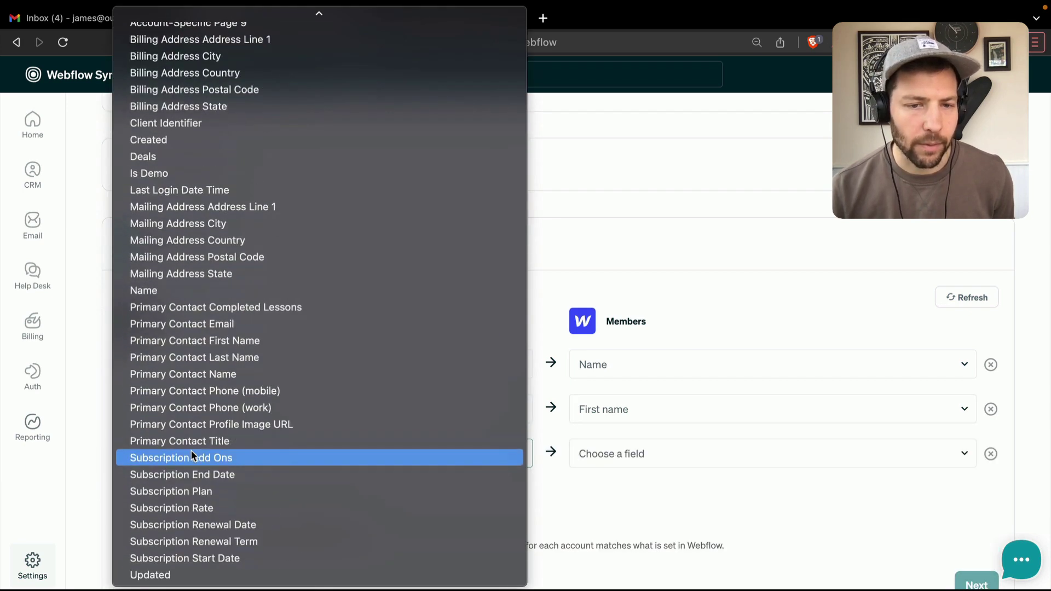
pyautogui.click(200, 357)
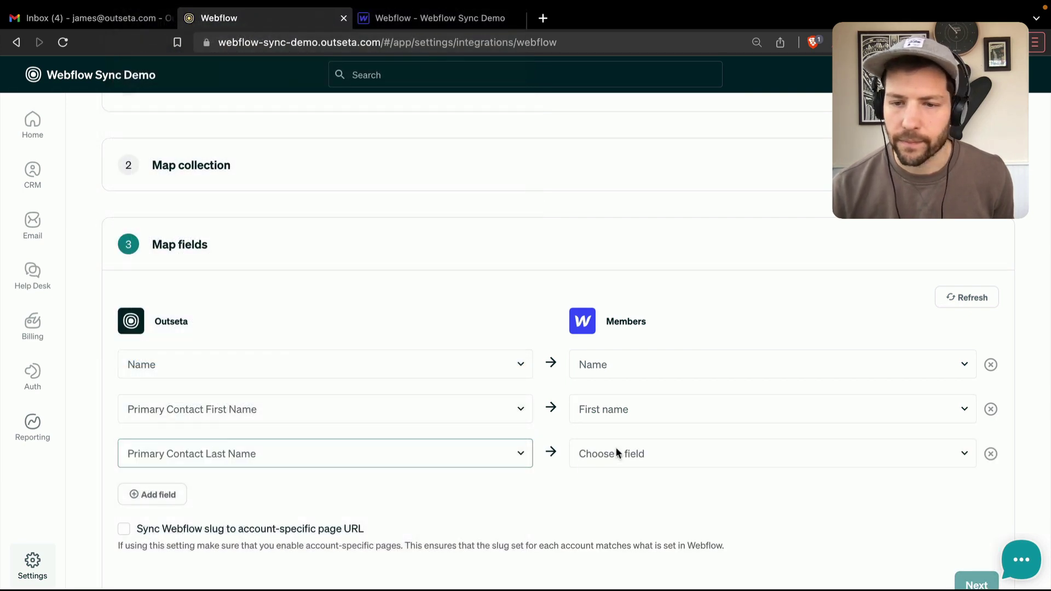
pyautogui.click(617, 453)
pyautogui.click(617, 502)
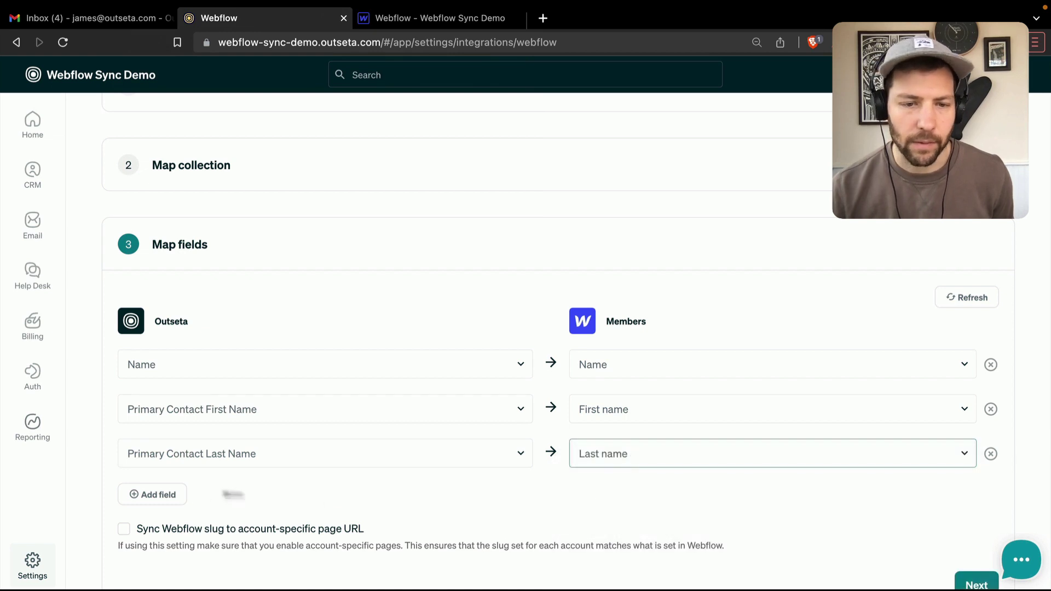
pyautogui.click(153, 494)
pyautogui.scroll(-2, 200, 405)
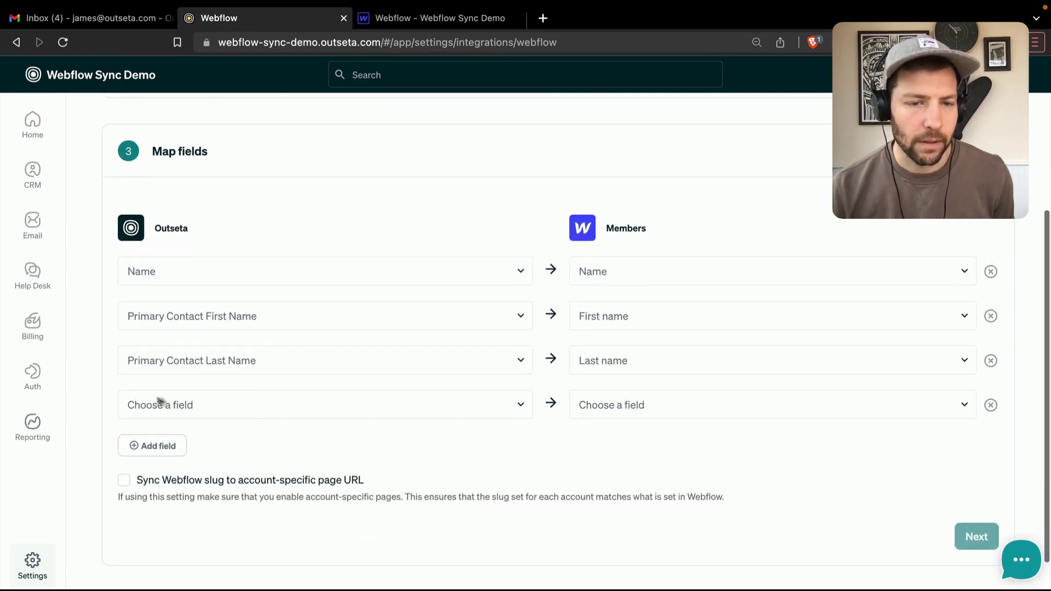
pyautogui.click(199, 406)
pyautogui.scroll(-10, 276, 402)
pyautogui.scroll(-1, 276, 402)
pyautogui.click(213, 326)
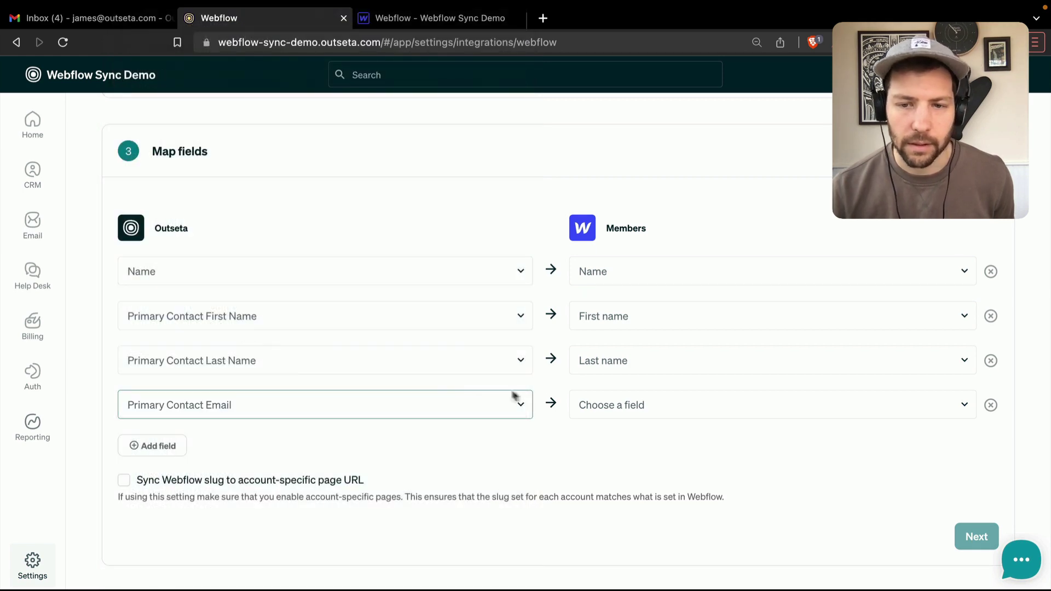
pyautogui.click(623, 406)
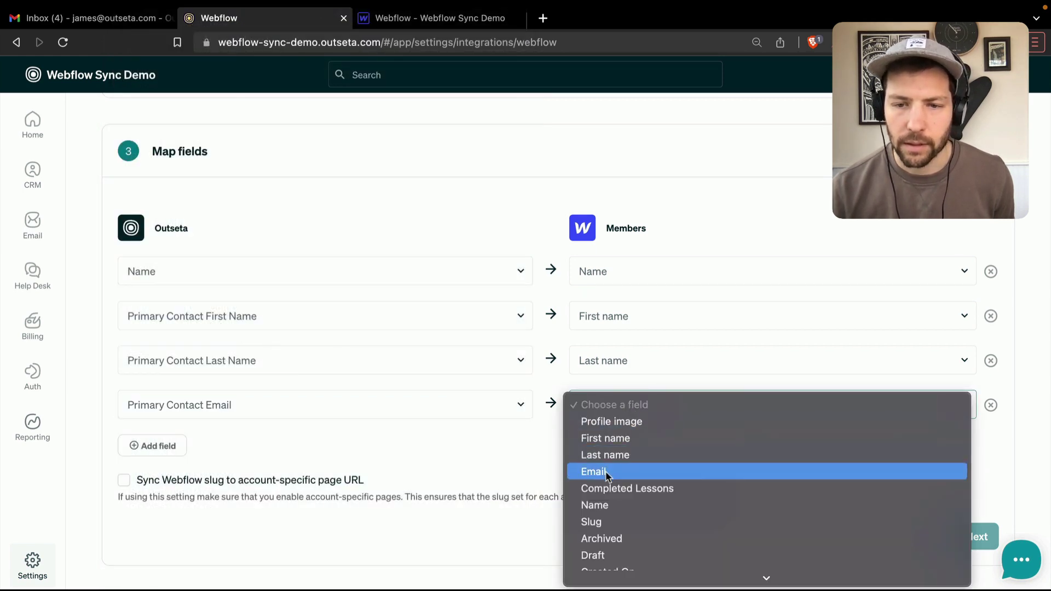
pyautogui.click(606, 473)
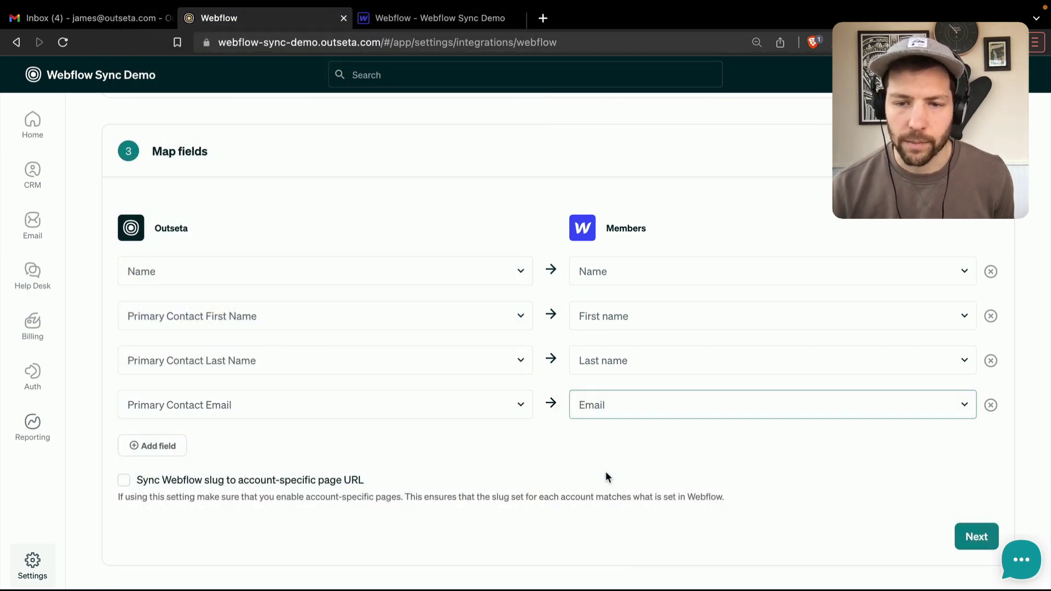
pyautogui.click(145, 447)
pyautogui.scroll(-2, 302, 370)
# - Map Outseta Account Uid to the Webflow Slug field
pyautogui.click(164, 366)
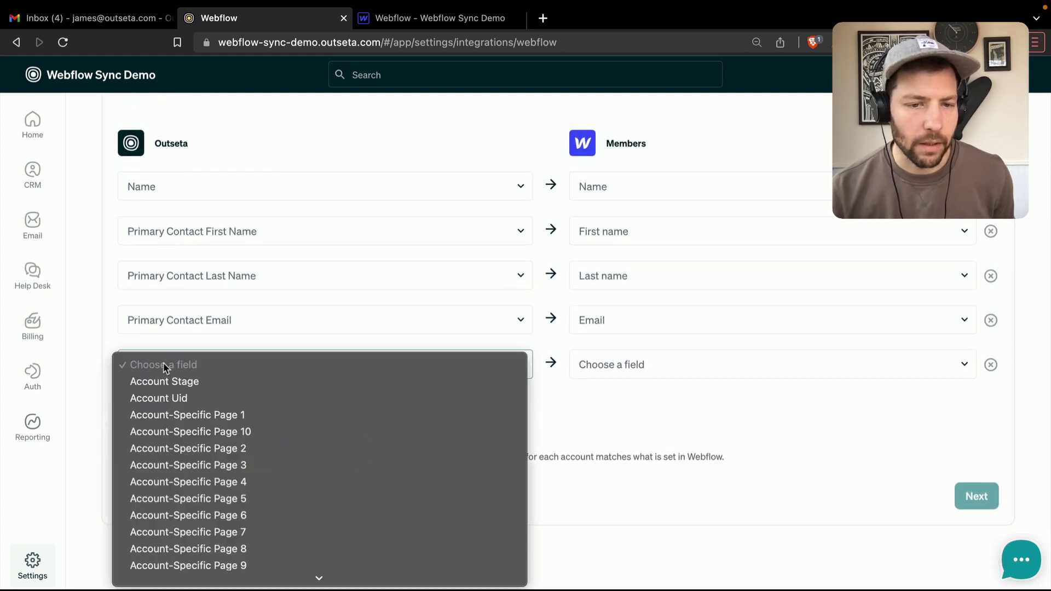
pyautogui.click(137, 399)
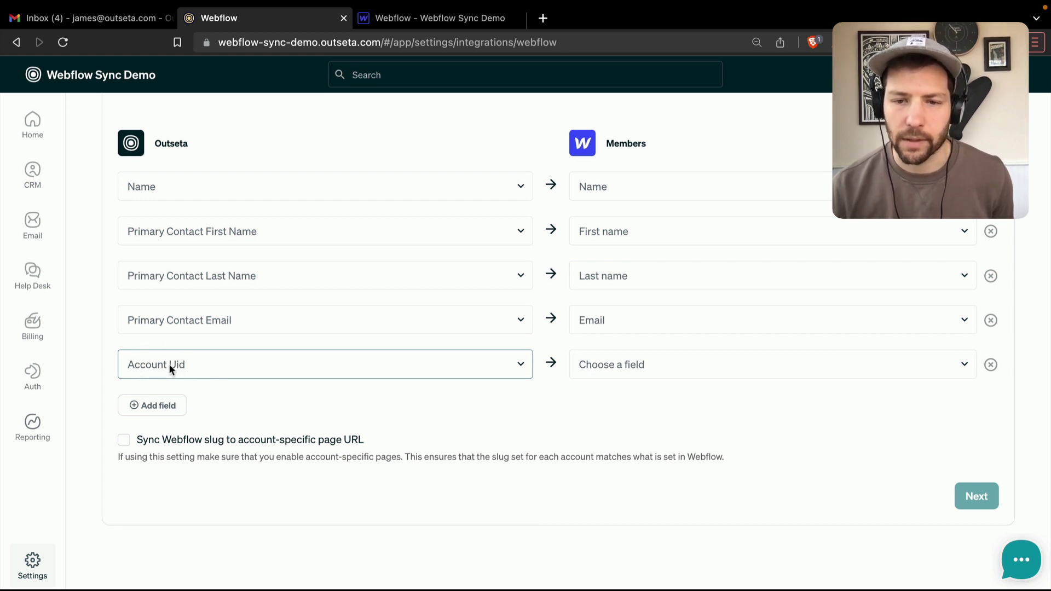
pyautogui.click(634, 366)
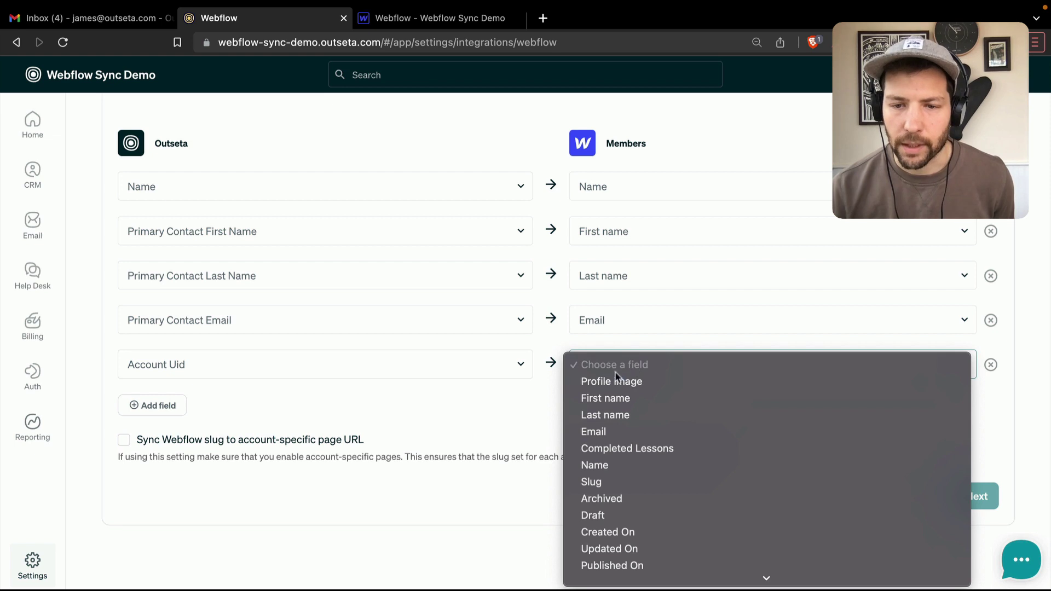
pyautogui.click(592, 483)
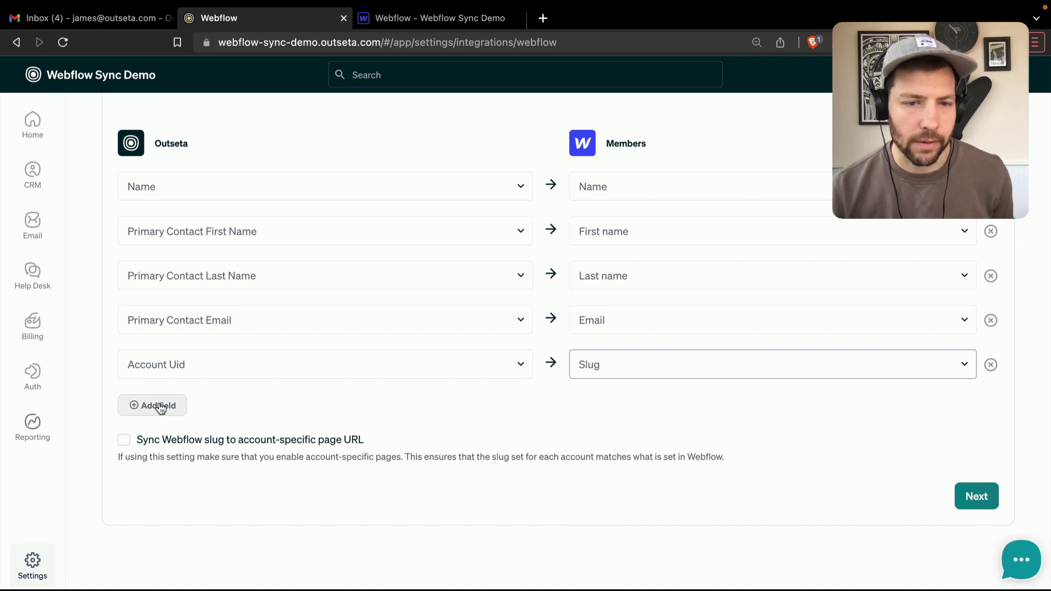
# - Add a sixth mapping row using Primary Contact Completed Lessons as its source
pyautogui.click(160, 408)
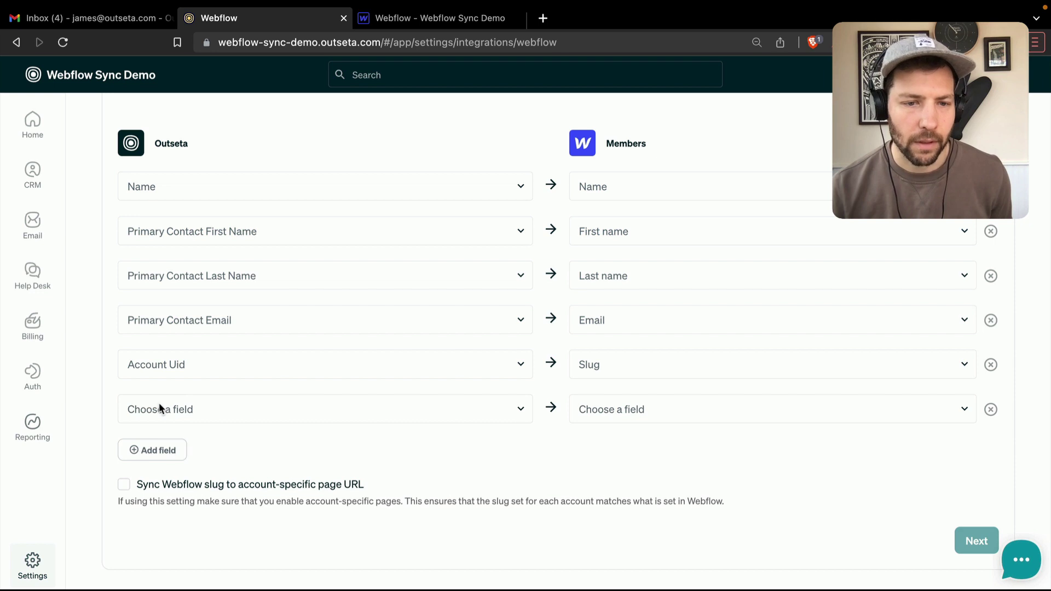
pyautogui.click(158, 405)
pyautogui.scroll(-8, 296, 470)
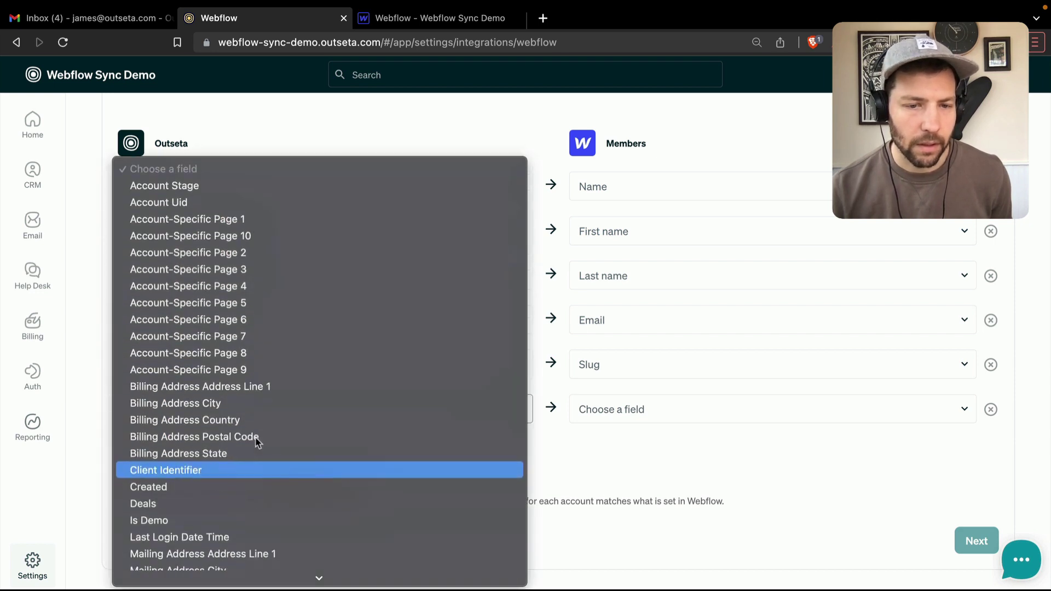
pyautogui.scroll(-3, 259, 439)
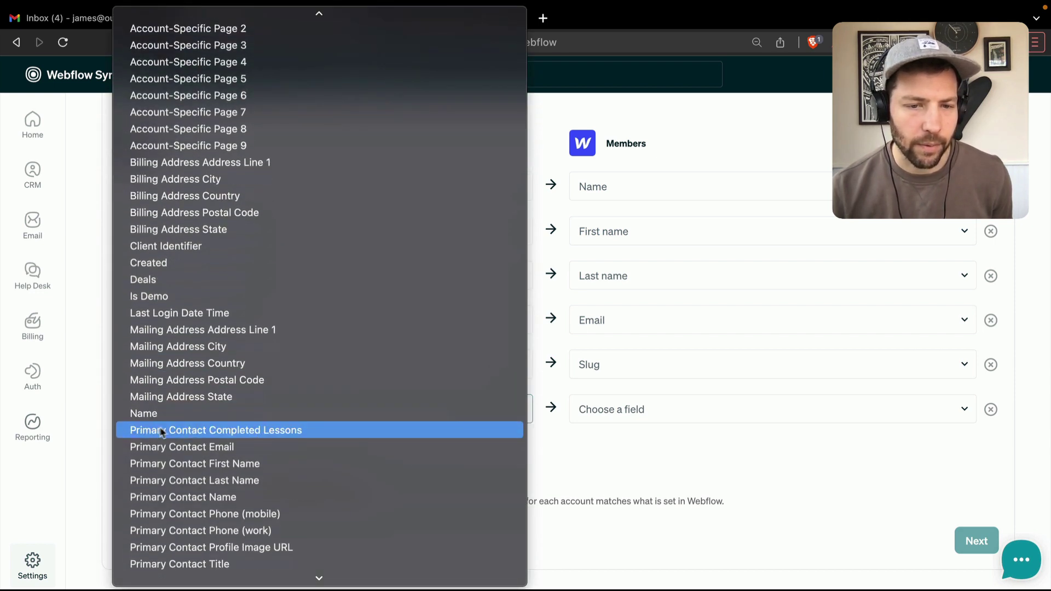
pyautogui.click(275, 429)
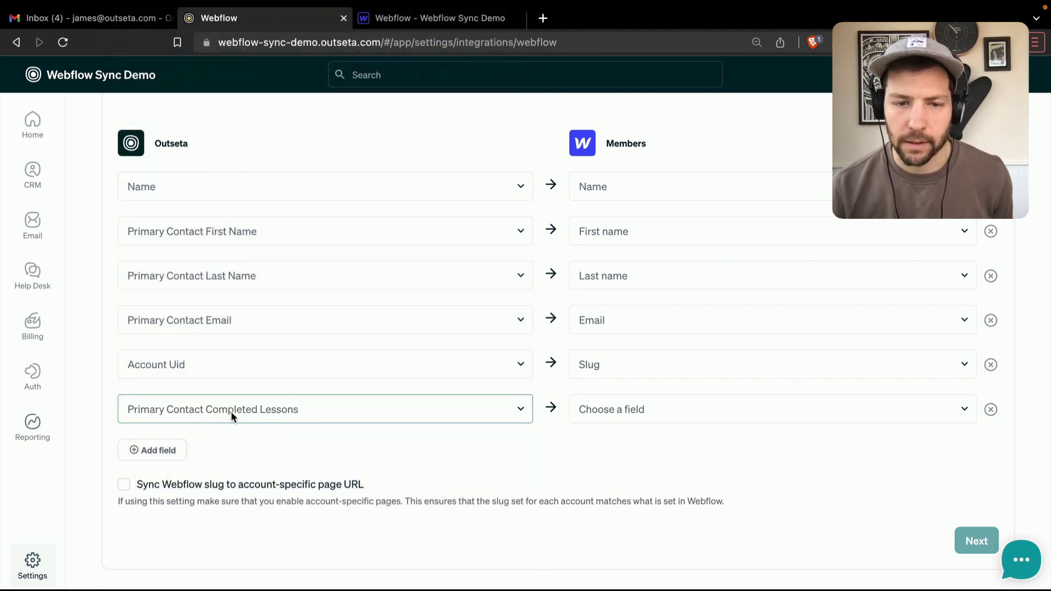
pyautogui.click(637, 414)
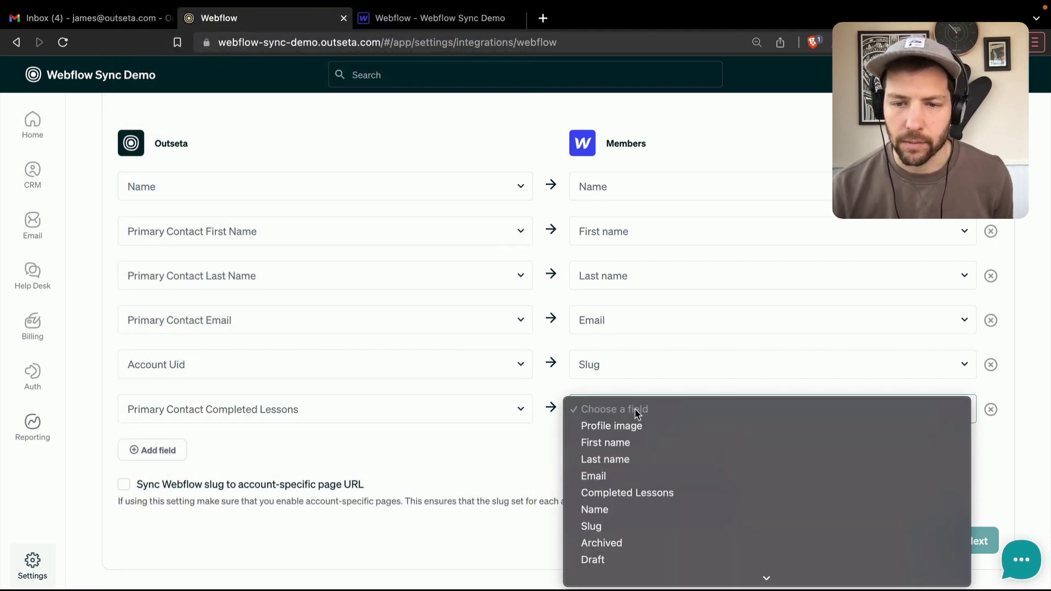
# - Target Webflow's Completed Lessons field and set its referenced collection to Lessons
pyautogui.click(638, 492)
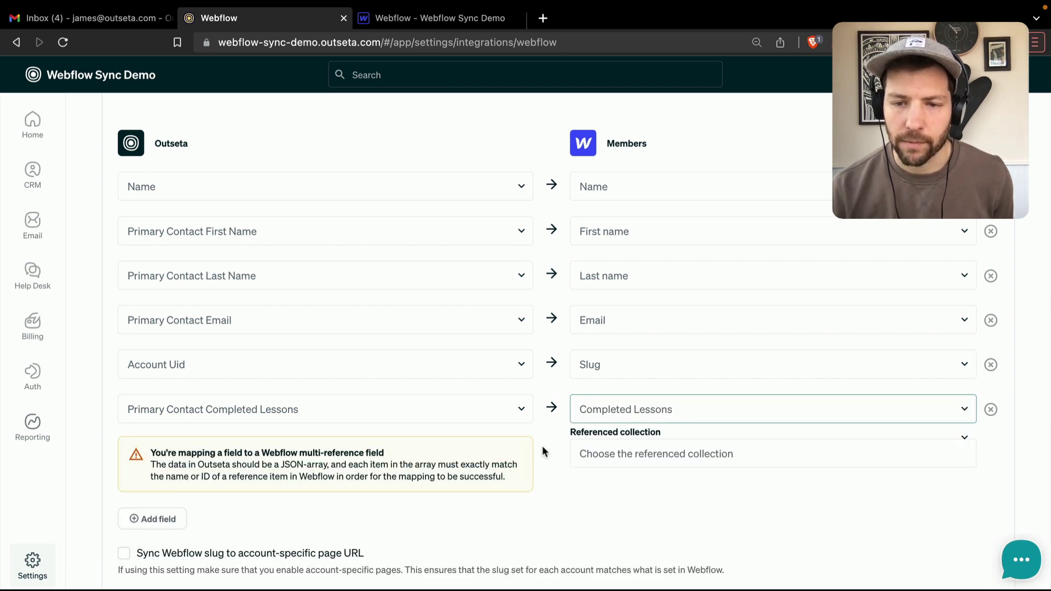
pyautogui.scroll(-3, 549, 438)
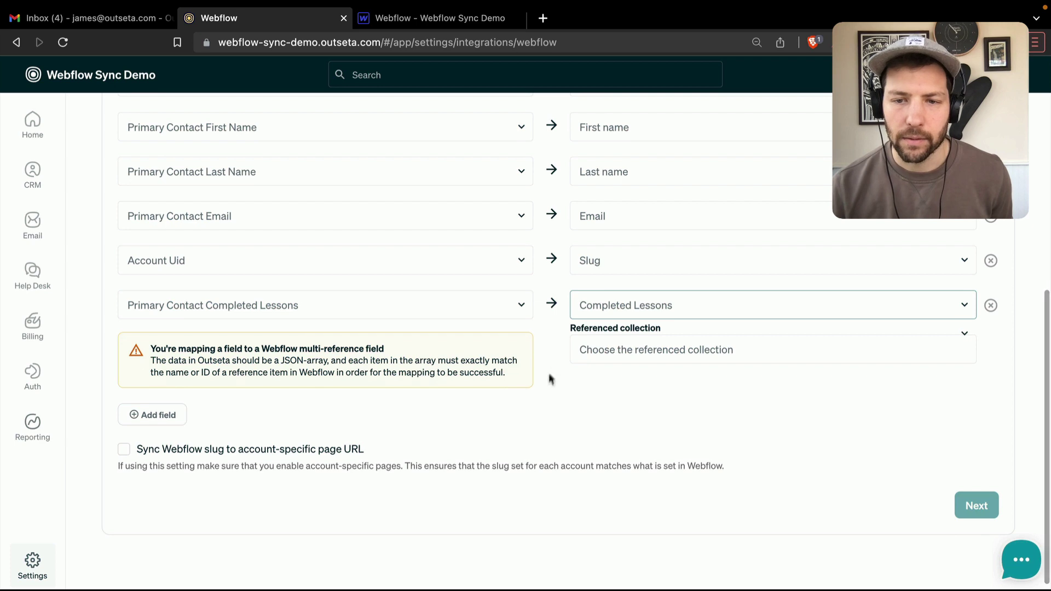
pyautogui.click(636, 346)
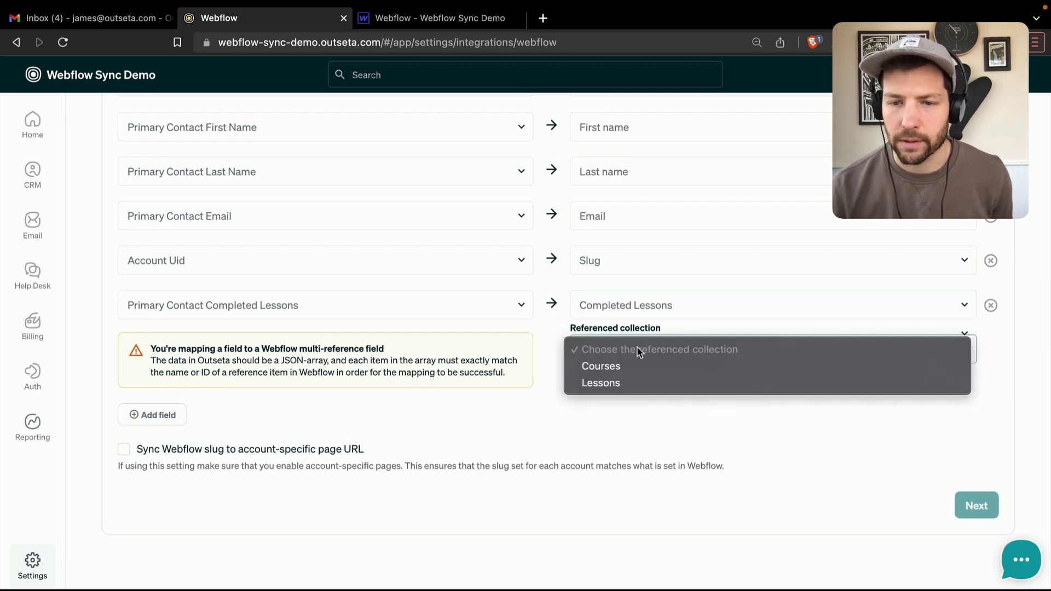
pyautogui.click(602, 383)
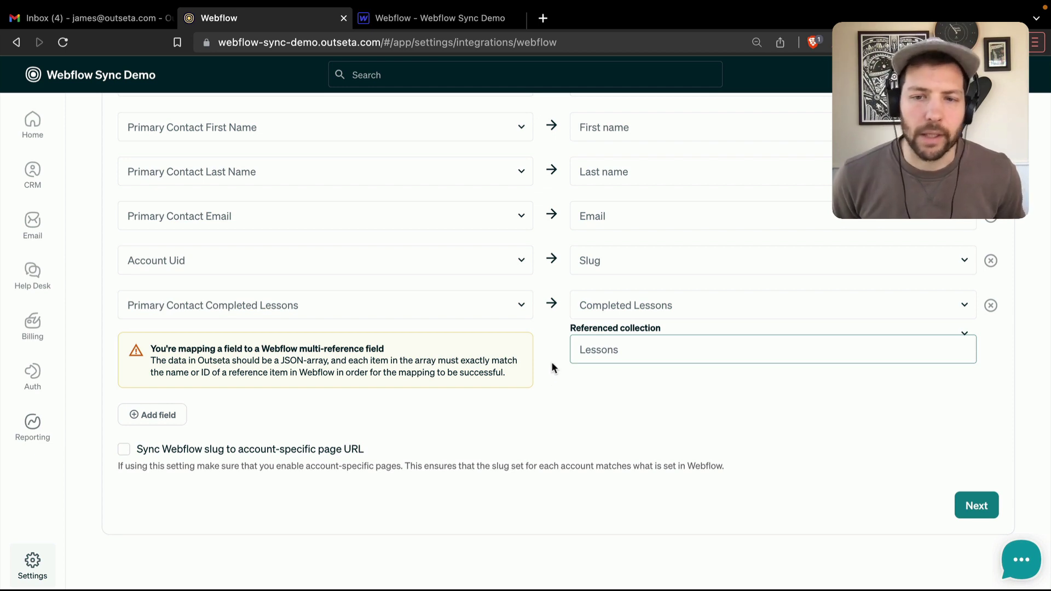
pyautogui.click(551, 361)
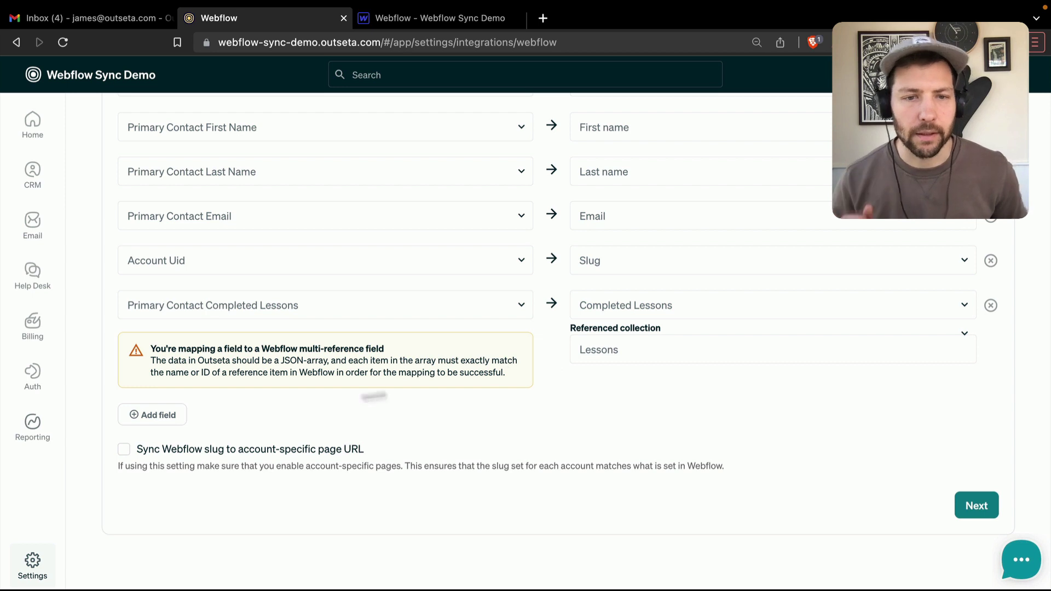
# - Add a seventh row: Primary Contact Profile Image URL to Webflow's Profile image field
pyautogui.click(157, 415)
pyautogui.scroll(-1, 219, 353)
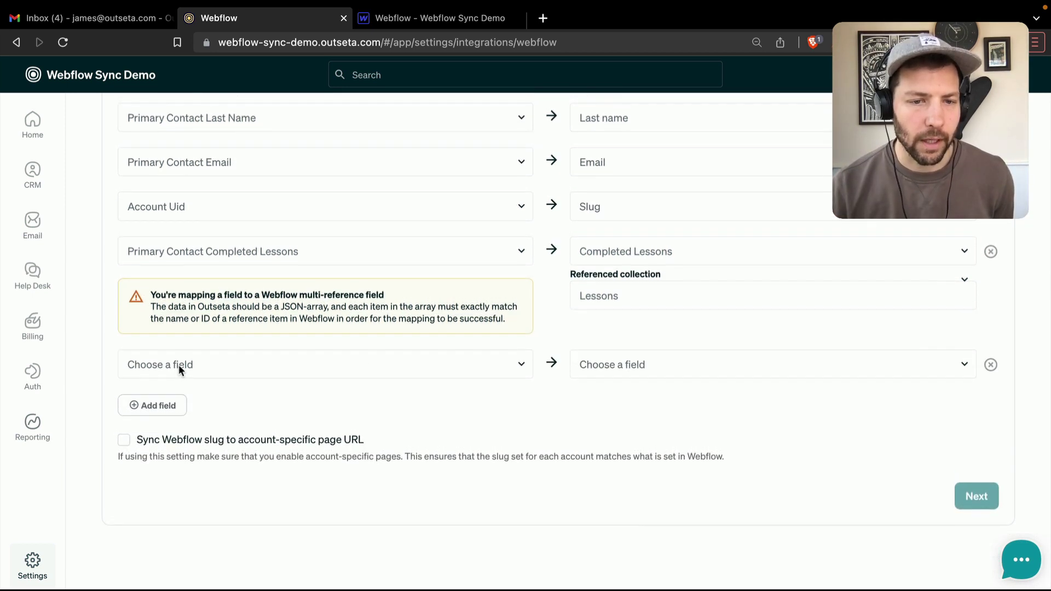
pyautogui.click(178, 364)
pyautogui.scroll(-5, 310, 418)
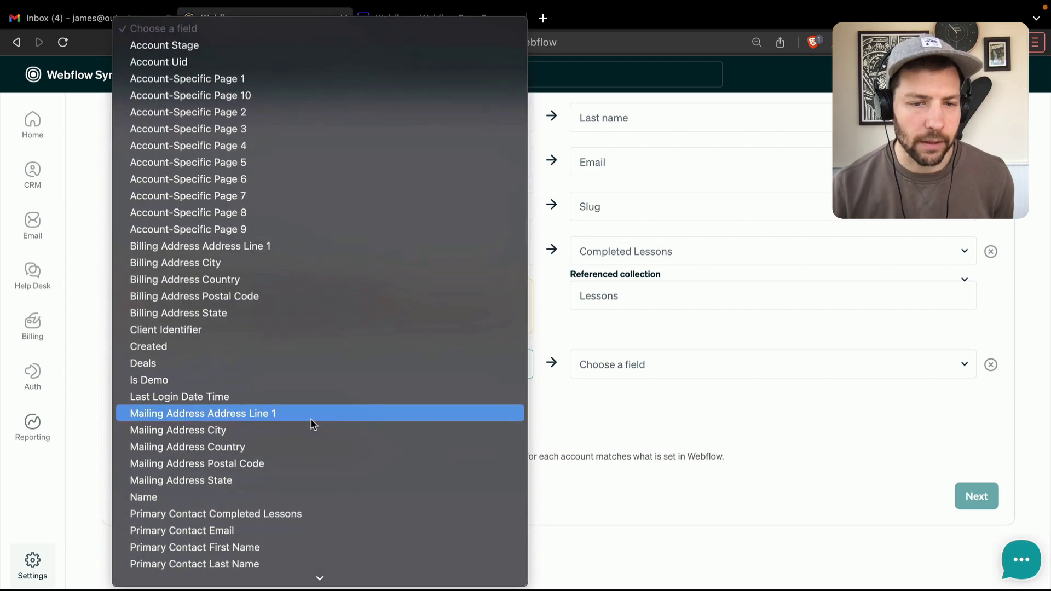
pyautogui.scroll(-8, 311, 418)
pyautogui.click(254, 427)
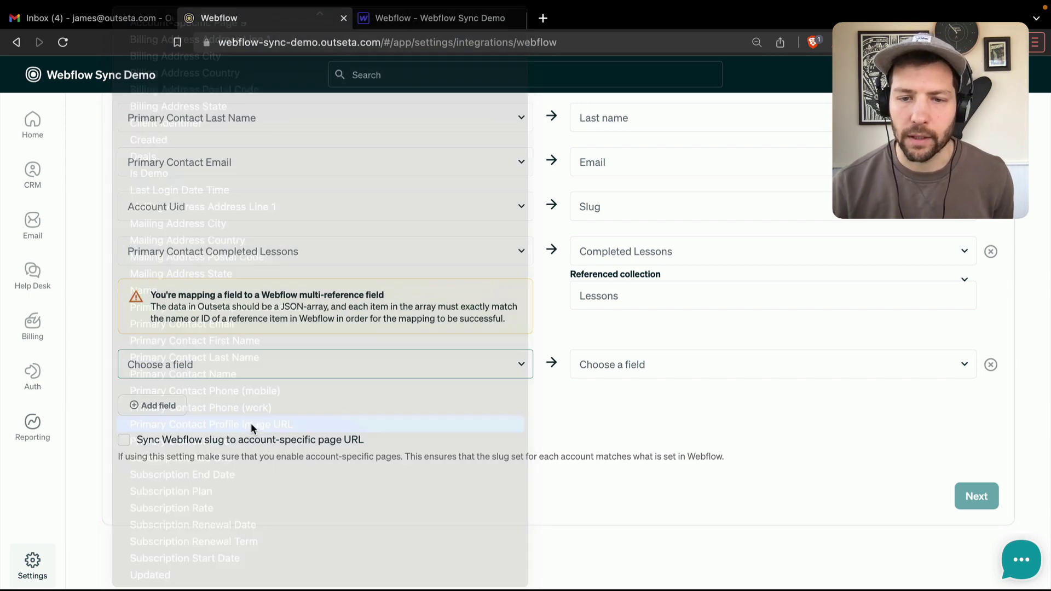
pyautogui.click(602, 365)
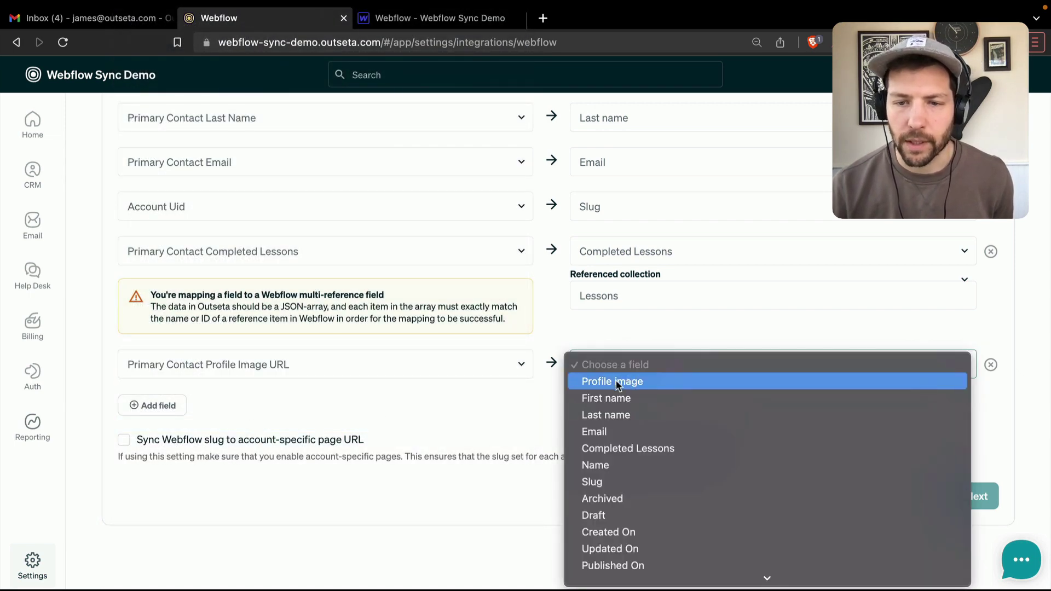
pyautogui.click(615, 381)
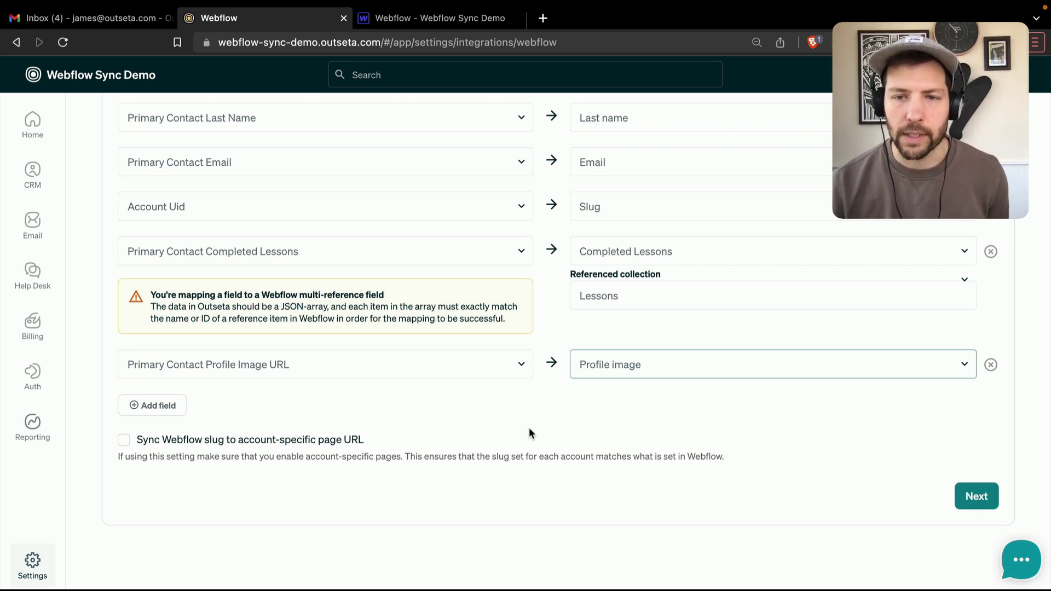
pyautogui.scroll(1, 530, 431)
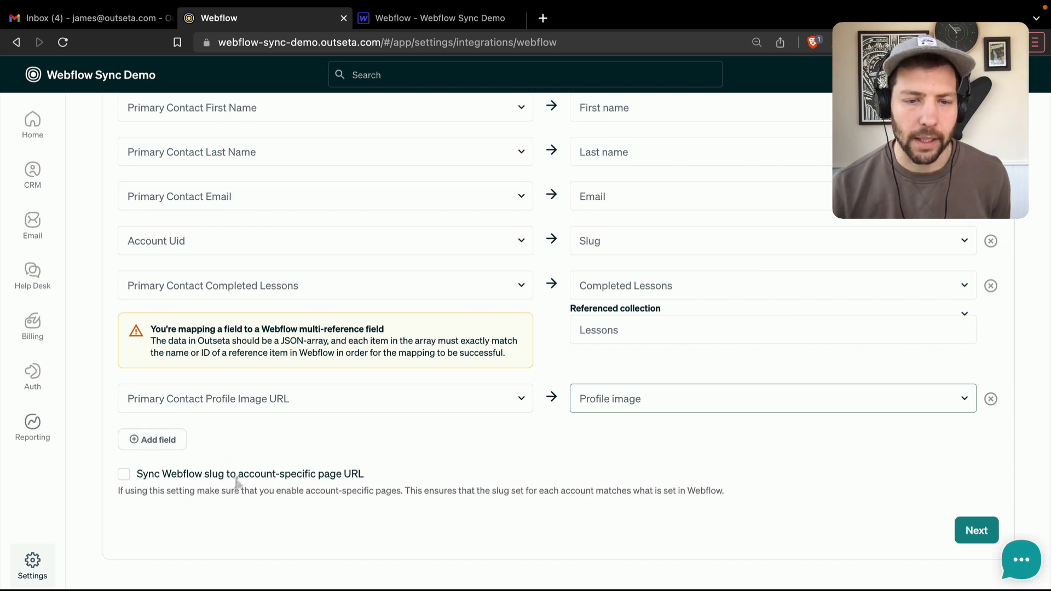
# - Enable 'Sync Webflow slug to account-specific page URL' and save the CMS sync
pyautogui.click(124, 475)
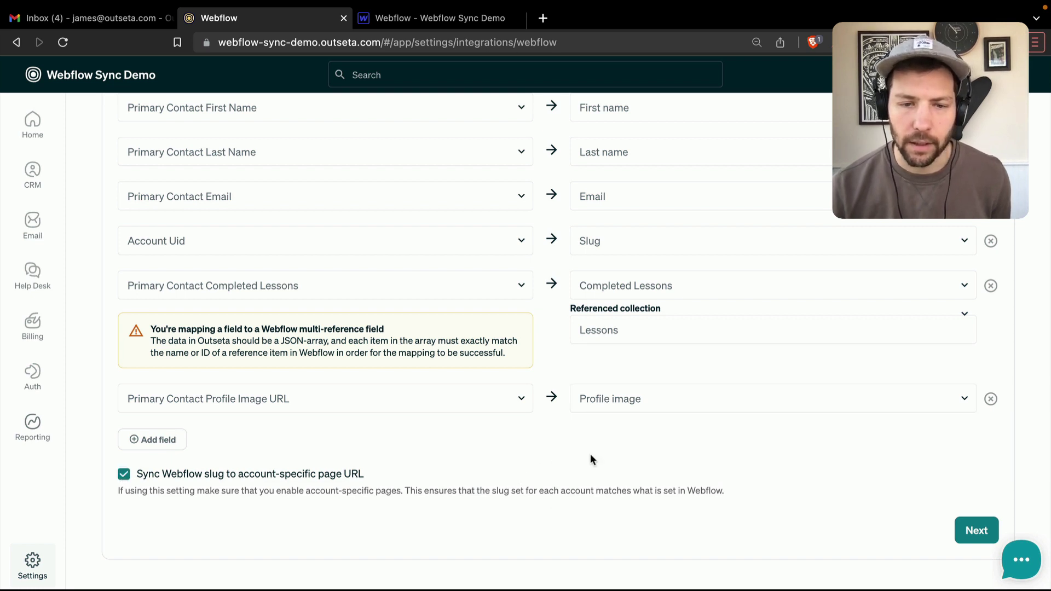
pyautogui.scroll(-1, 590, 454)
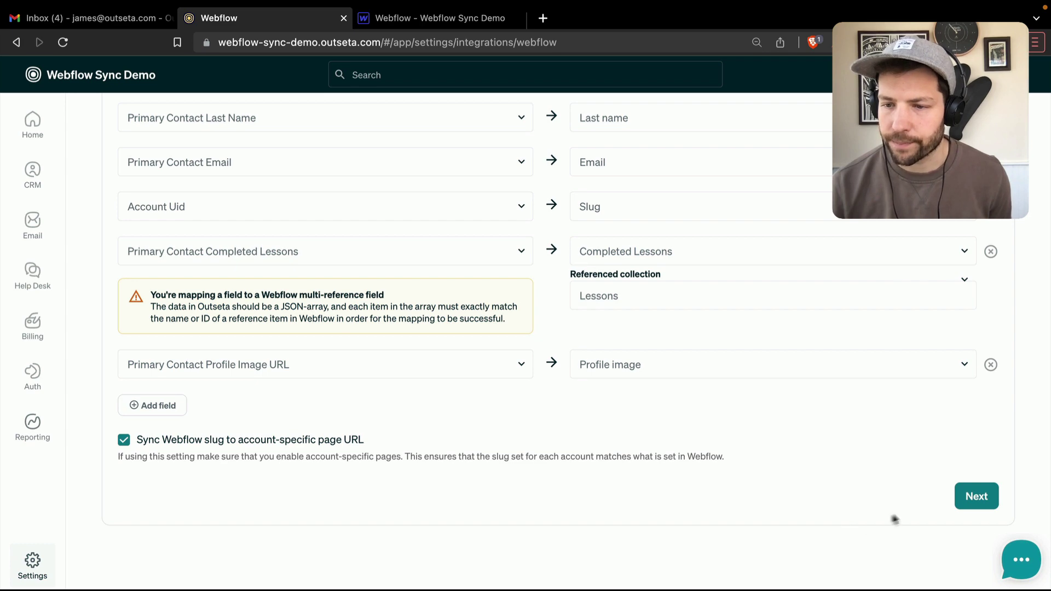
pyautogui.click(977, 498)
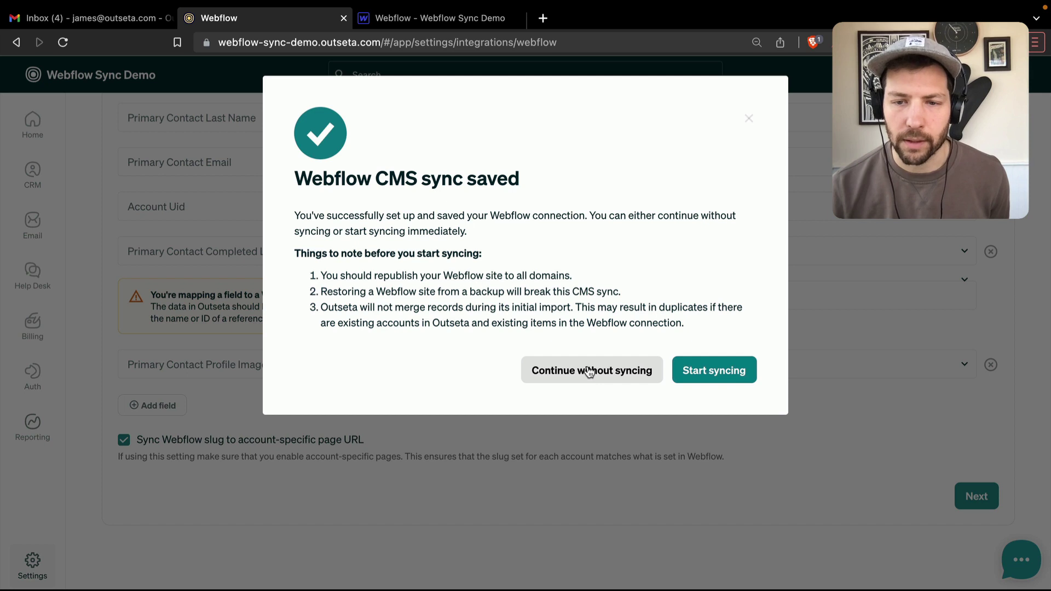
# - Start syncing now so the integration shows last synced March 24, 2023 1:17PM
pyautogui.click(714, 373)
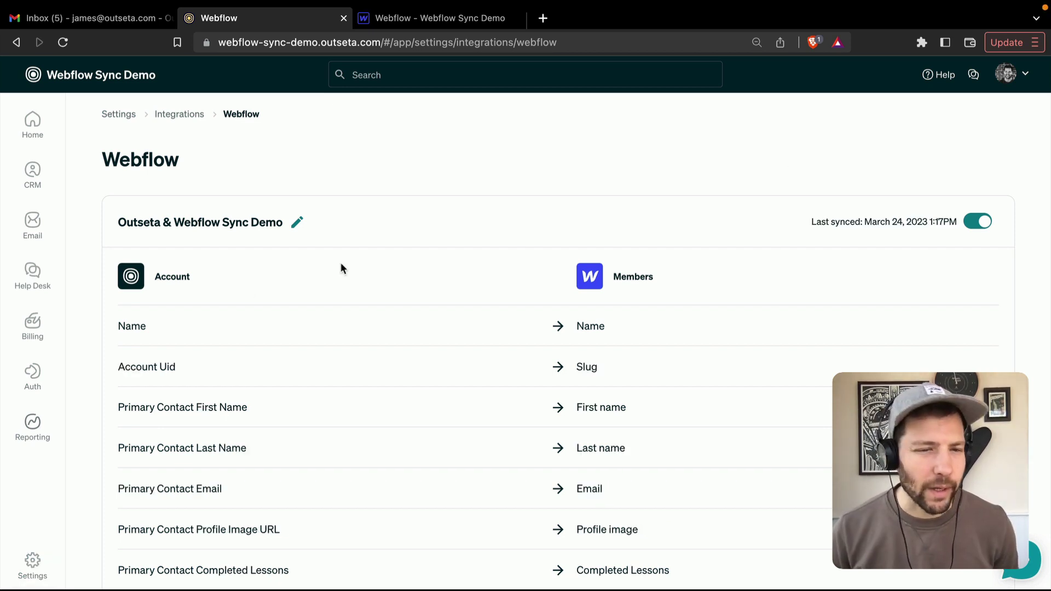
pyautogui.moveTo(31, 373)
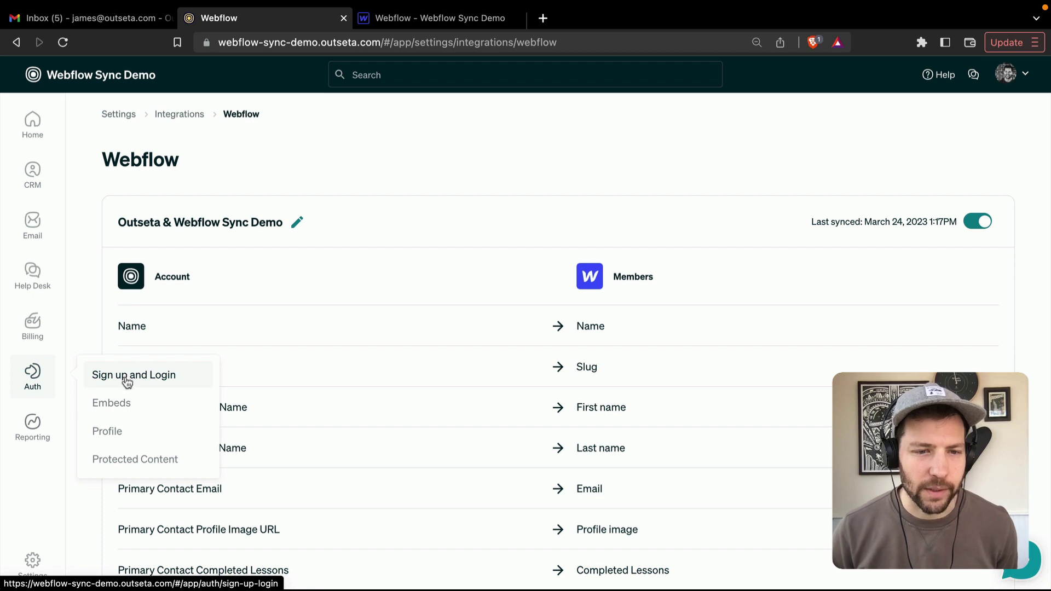
pyautogui.click(121, 464)
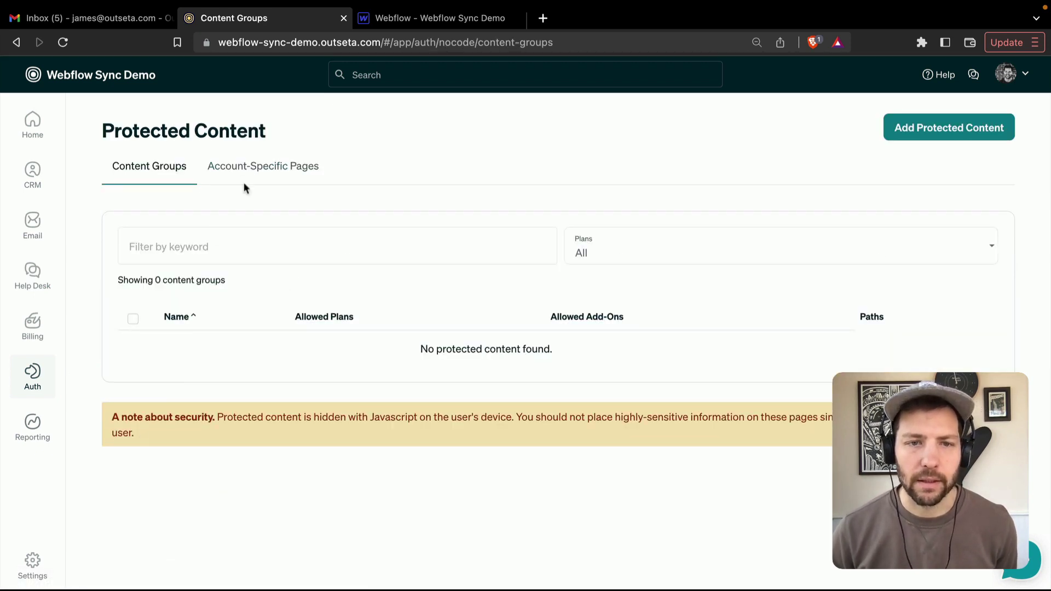
pyautogui.click(249, 167)
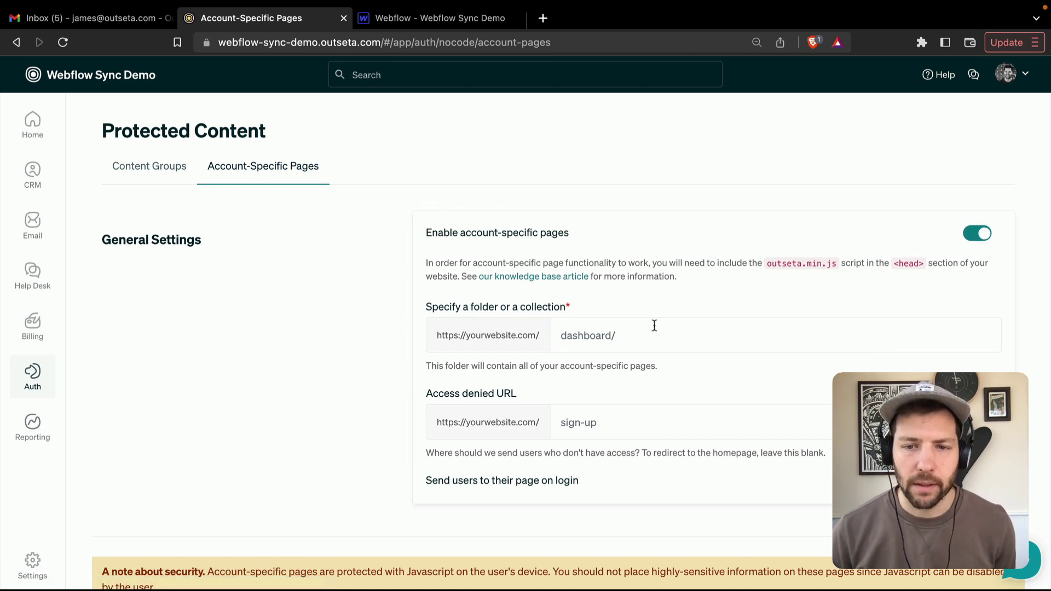
pyautogui.moveTo(641, 336); pyautogui.dragTo(553, 339)
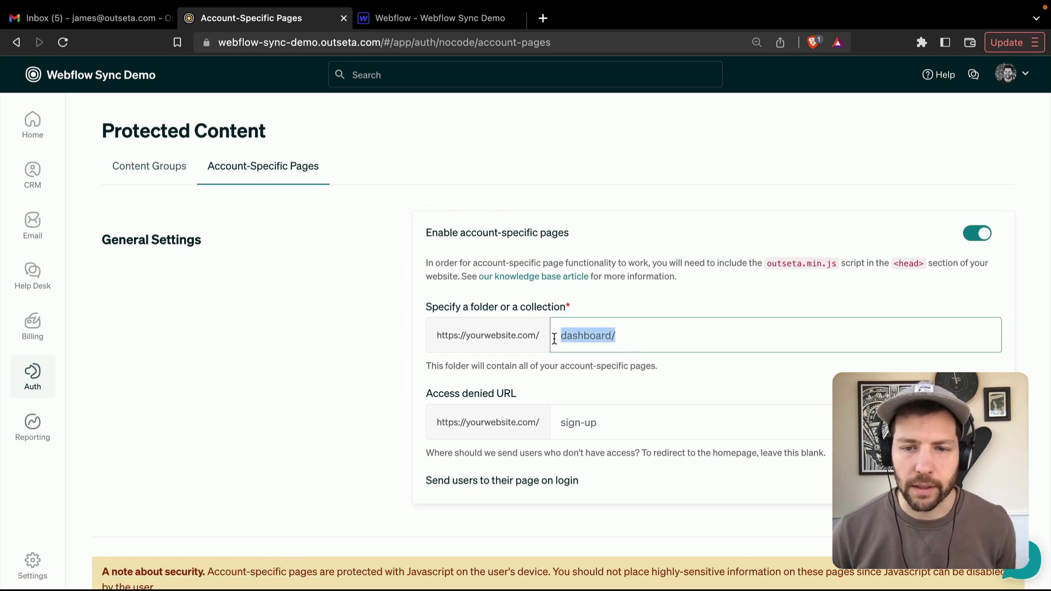
pyautogui.click(440, 18)
pyautogui.click(259, 265)
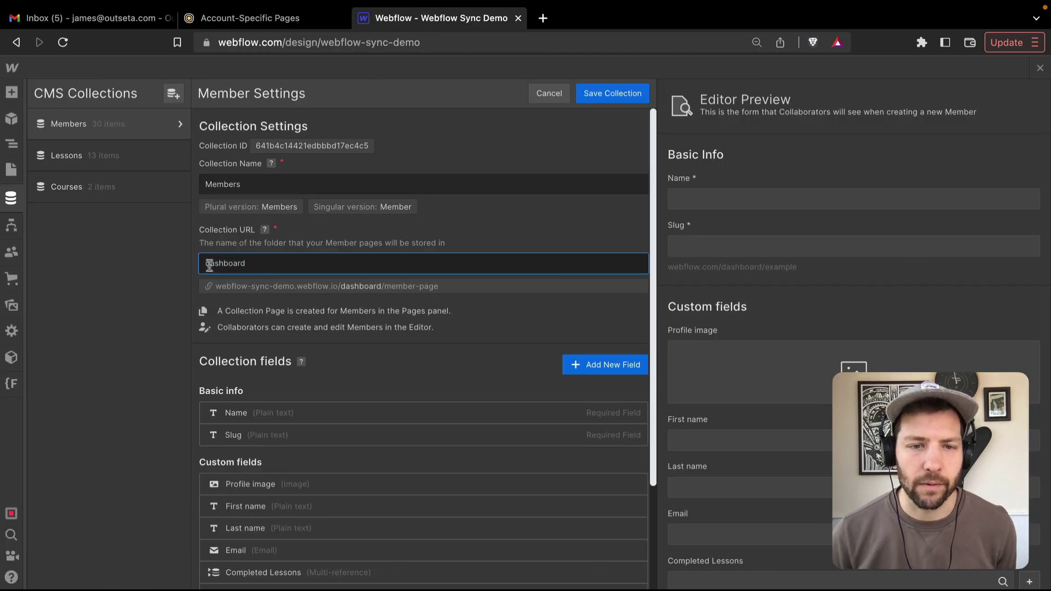
pyautogui.click(264, 22)
pyautogui.click(636, 335)
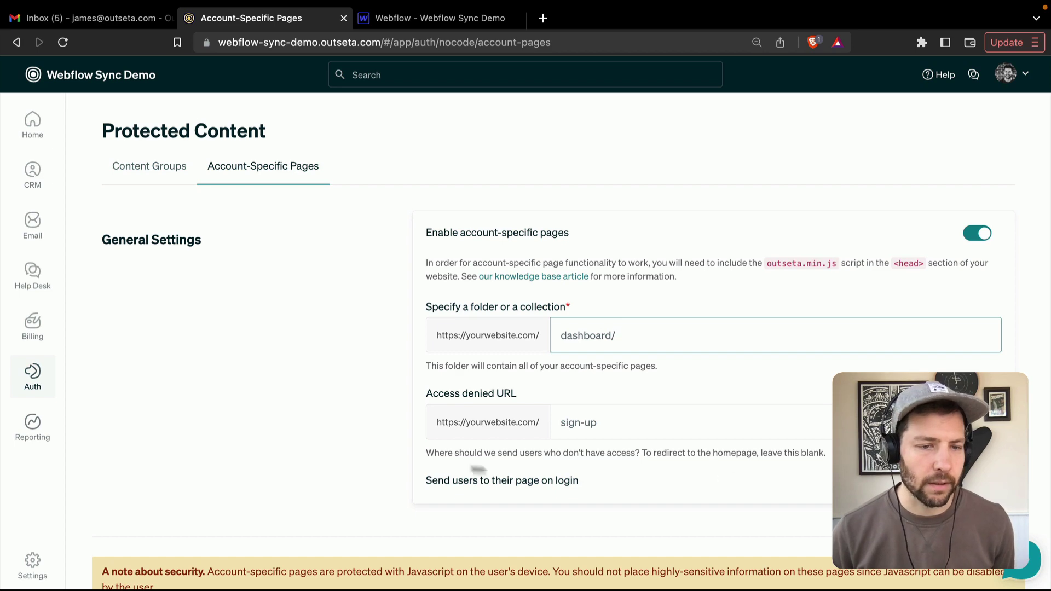
# - Revisit Outseta's Webflow integration settings, then return to Webflow's Members collection settings
pyautogui.moveTo(36, 569)
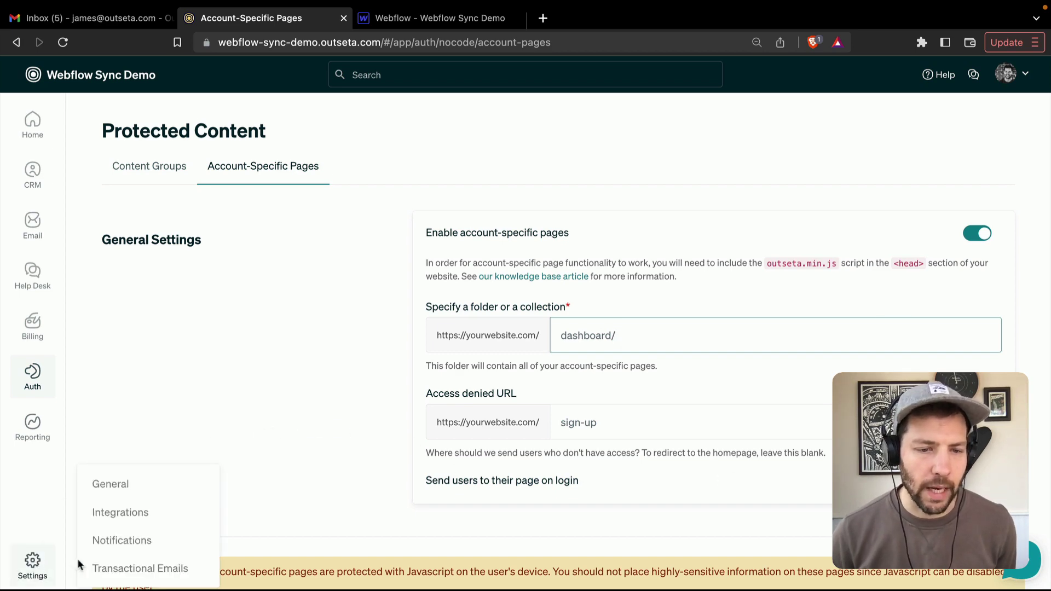
pyautogui.click(110, 512)
pyautogui.scroll(-3, 340, 497)
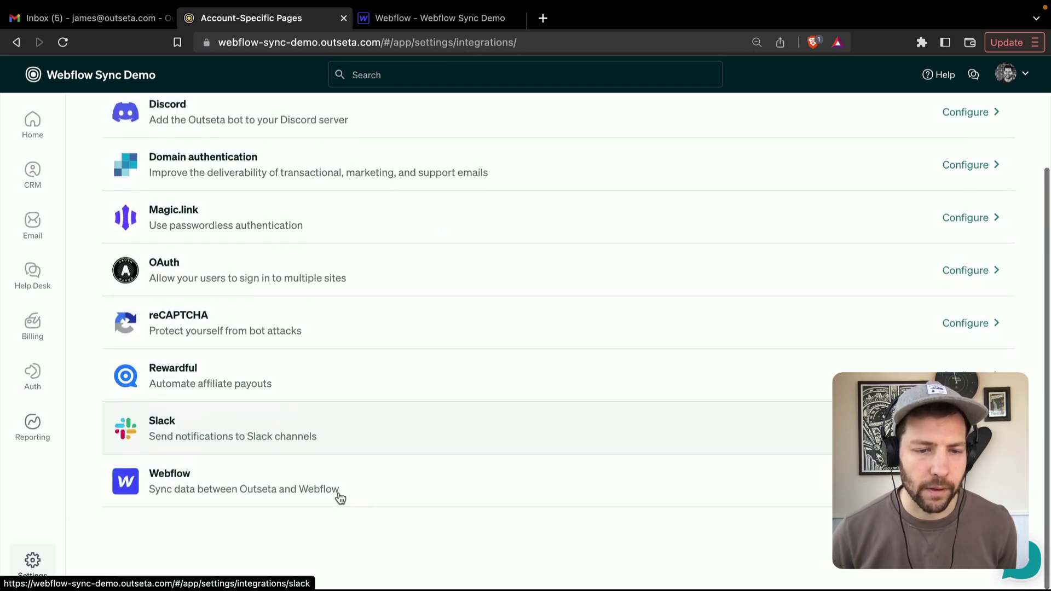
pyautogui.click(232, 488)
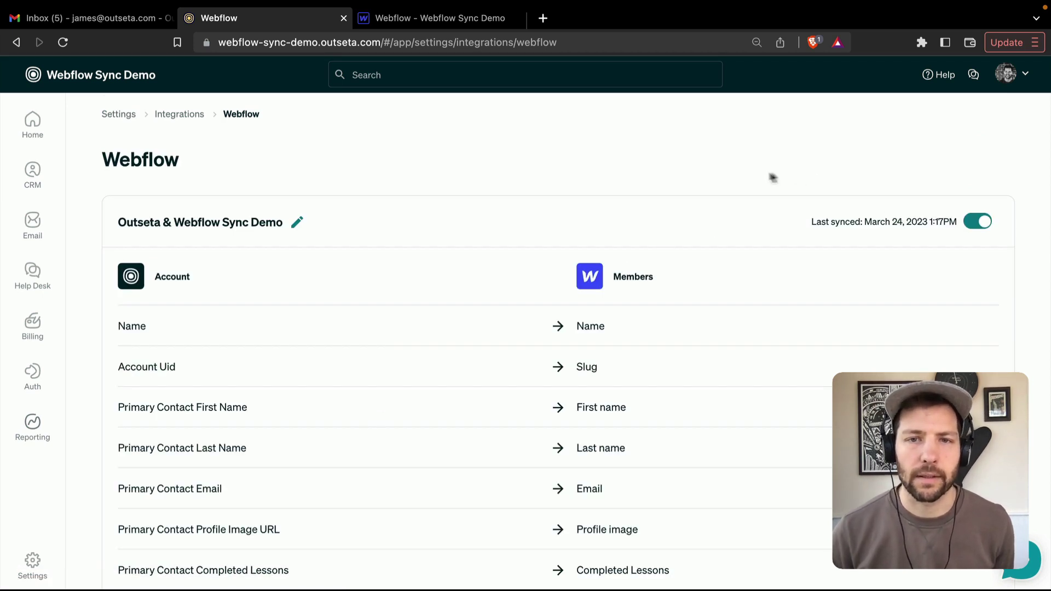
pyautogui.click(436, 22)
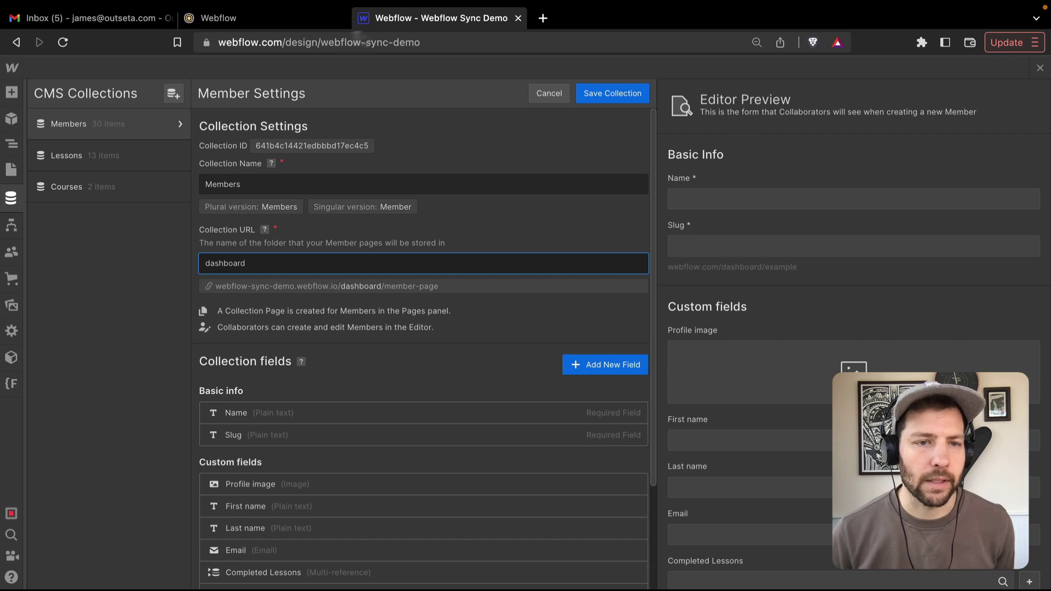
# - Open the Members collection items list and inspect the first member's synced entry
pyautogui.click(68, 126)
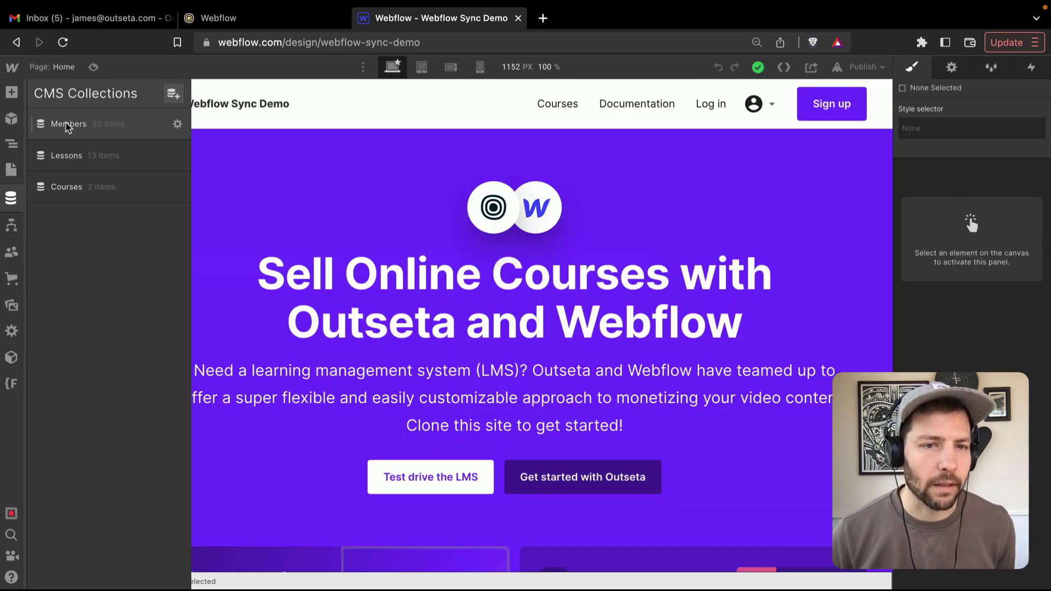
pyautogui.click(68, 126)
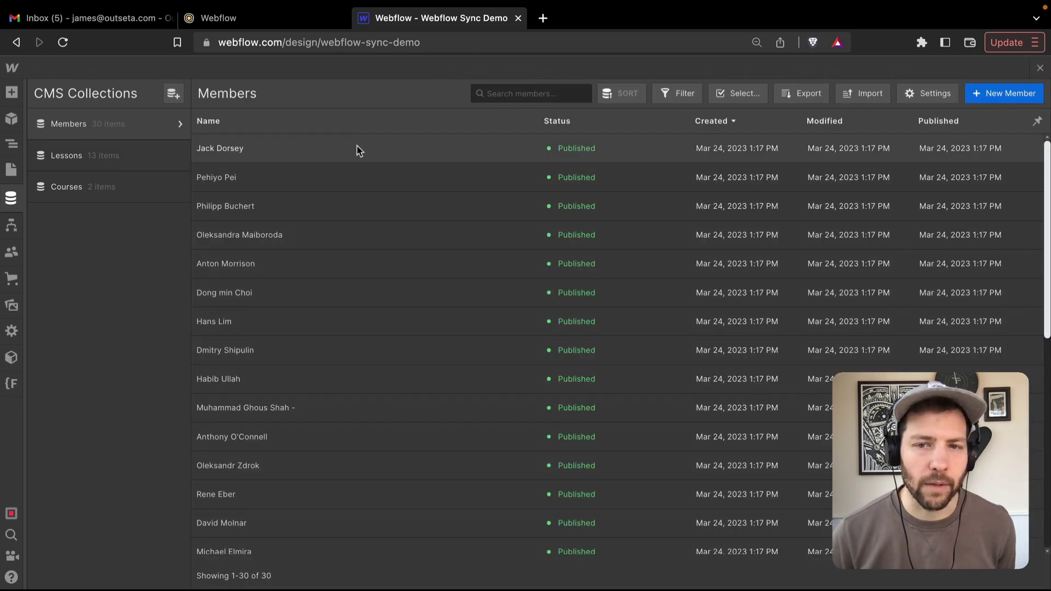
pyautogui.scroll(-6, 359, 375)
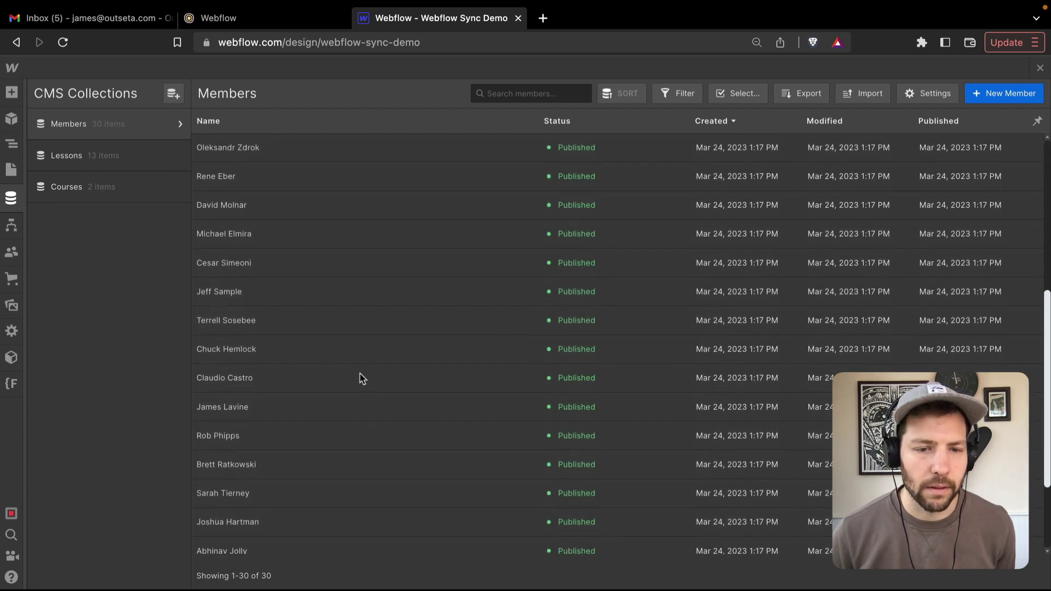
pyautogui.scroll(6, 361, 378)
pyautogui.click(235, 149)
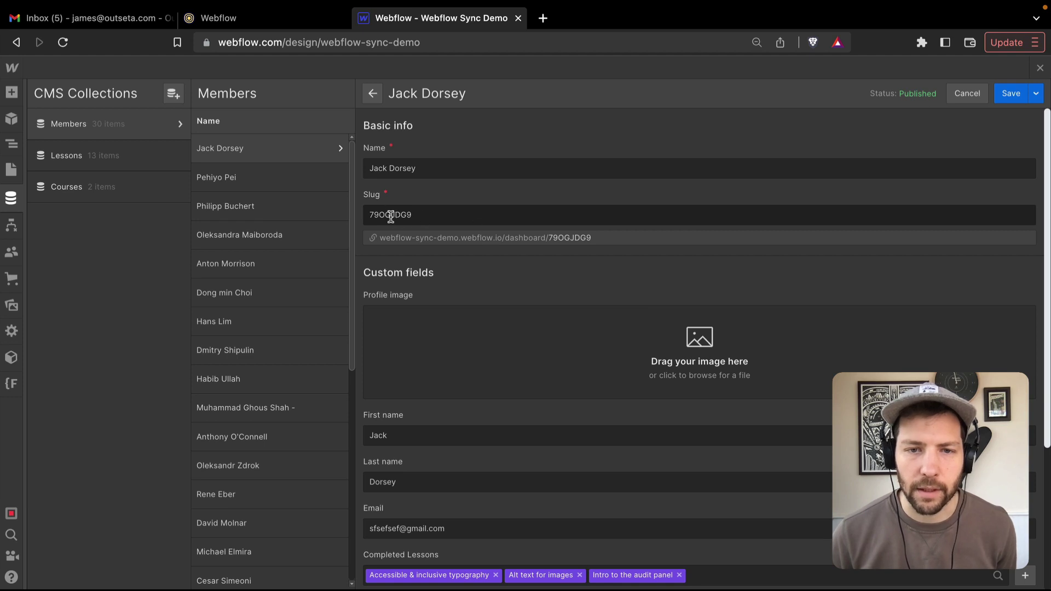
pyautogui.scroll(-3, 481, 253)
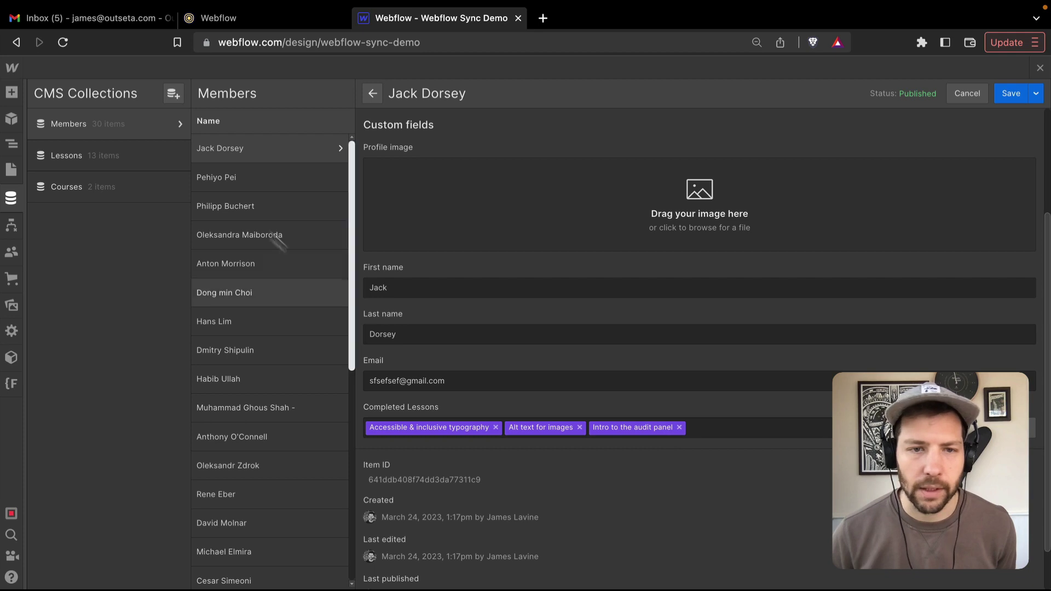
# - Inspect further member entries, including one with two completed lessons, then close the member editor
pyautogui.click(228, 179)
pyautogui.click(239, 206)
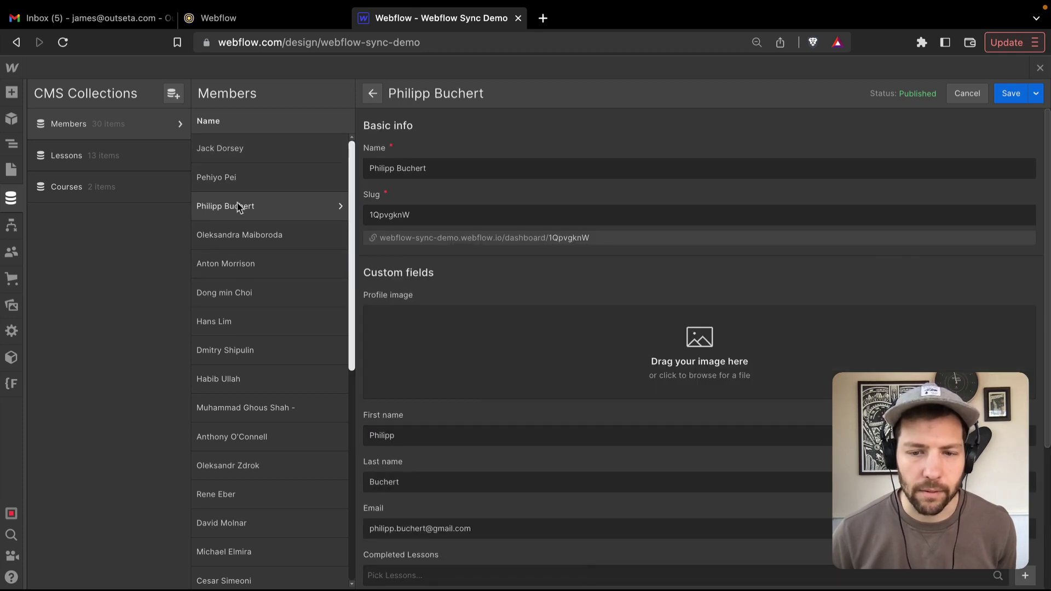
pyautogui.click(245, 240)
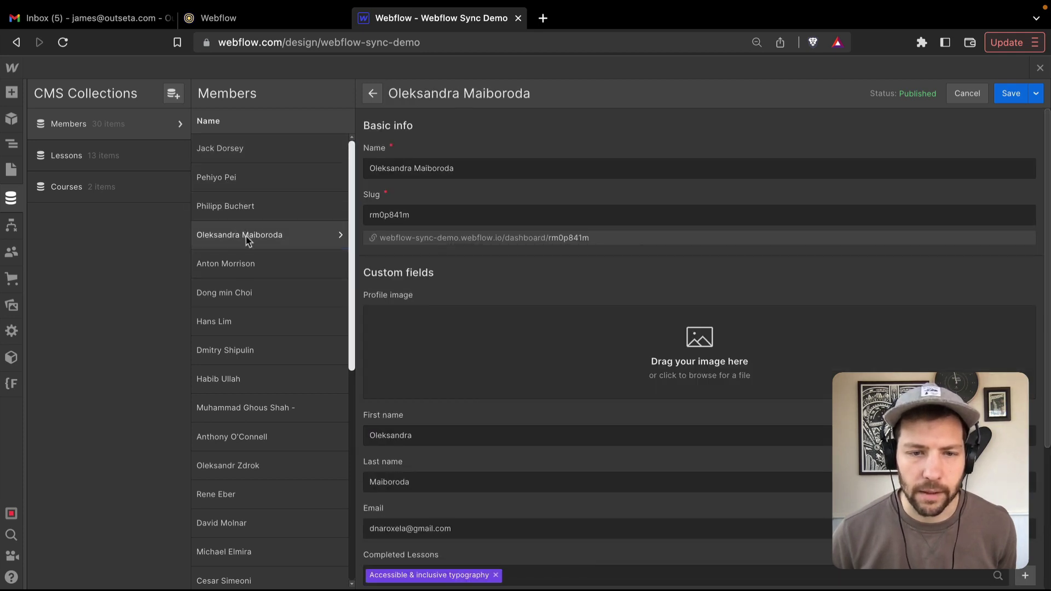
pyautogui.click(242, 265)
pyautogui.click(244, 293)
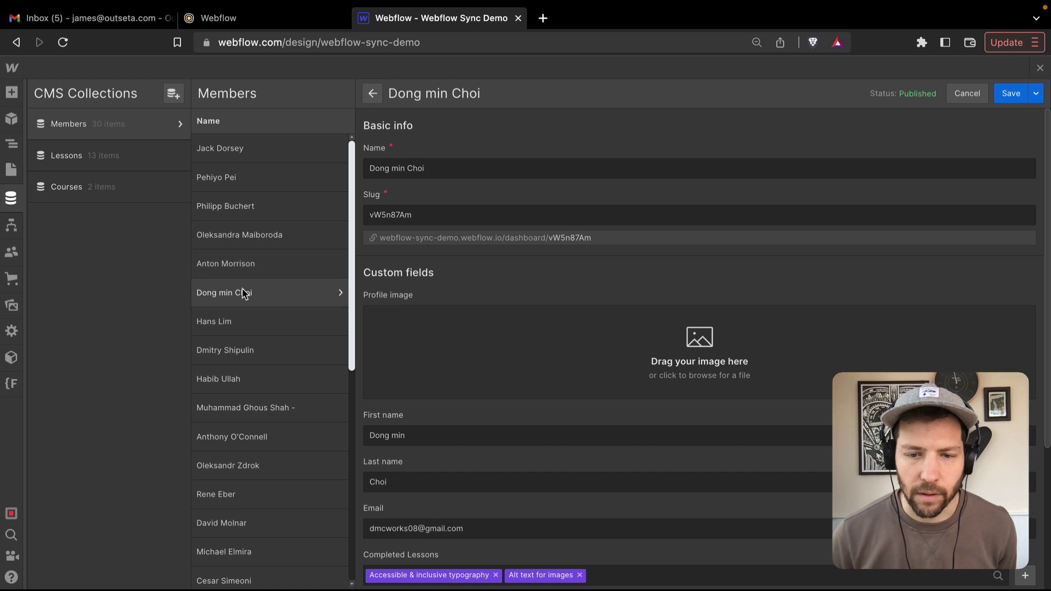
pyautogui.click(230, 324)
pyautogui.click(238, 352)
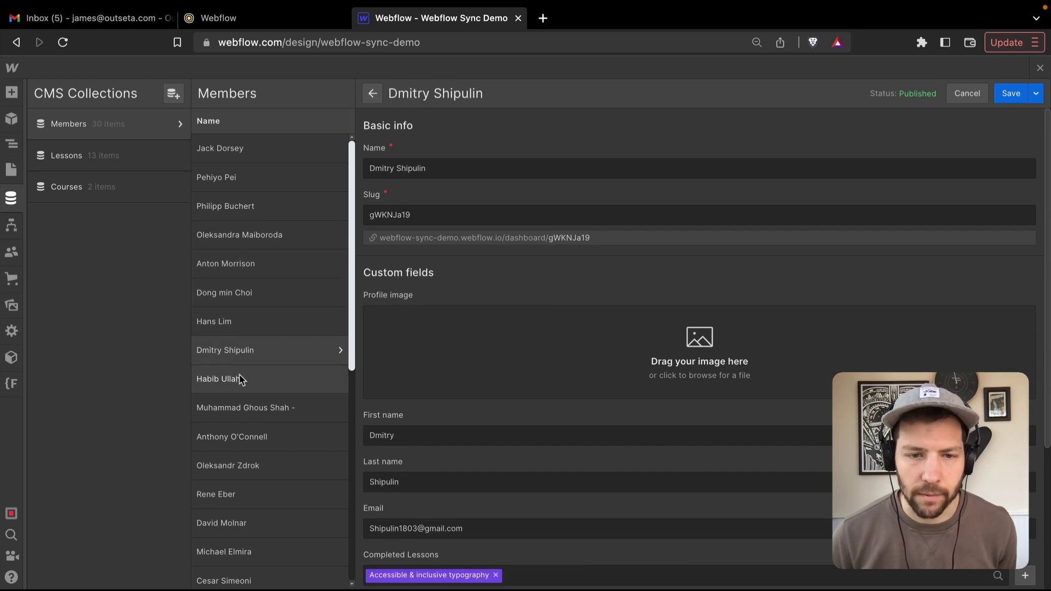
pyautogui.click(243, 379)
pyautogui.click(253, 411)
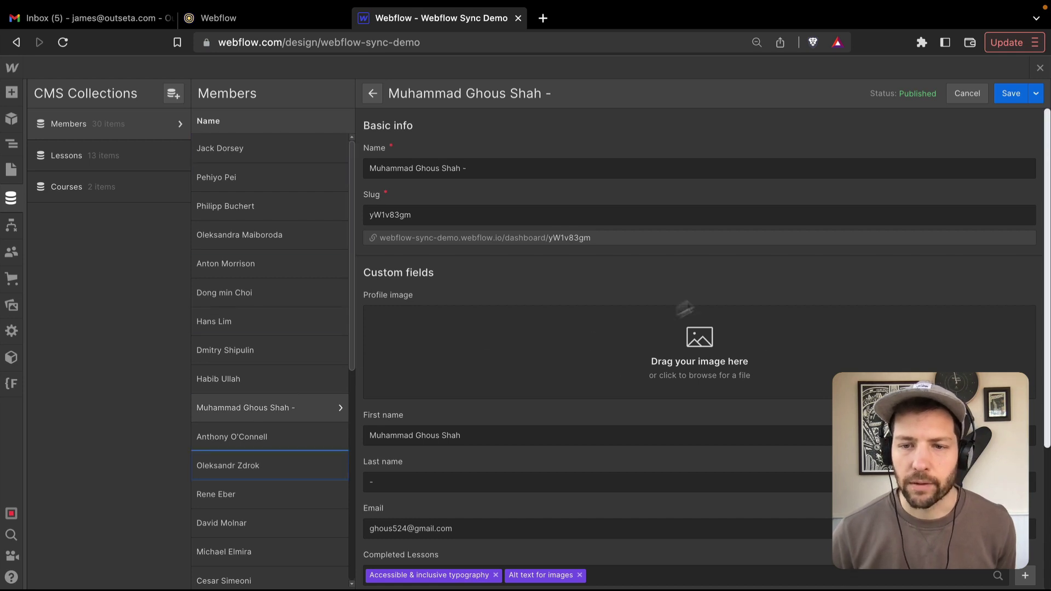
pyautogui.press('Down')
pyautogui.press('Down')
pyautogui.press('Down')
pyautogui.press('Down')
pyautogui.press('Down')
pyautogui.press('Down')
pyautogui.press('Down')
pyautogui.press('Down')
pyautogui.press('Down')
pyautogui.press('Down')
pyautogui.press('Down')
pyautogui.press('Down')
pyautogui.press('Down')
pyautogui.press('Down')
pyautogui.press('Down')
pyautogui.press('Down')
pyautogui.press('Down')
pyautogui.press('Down')
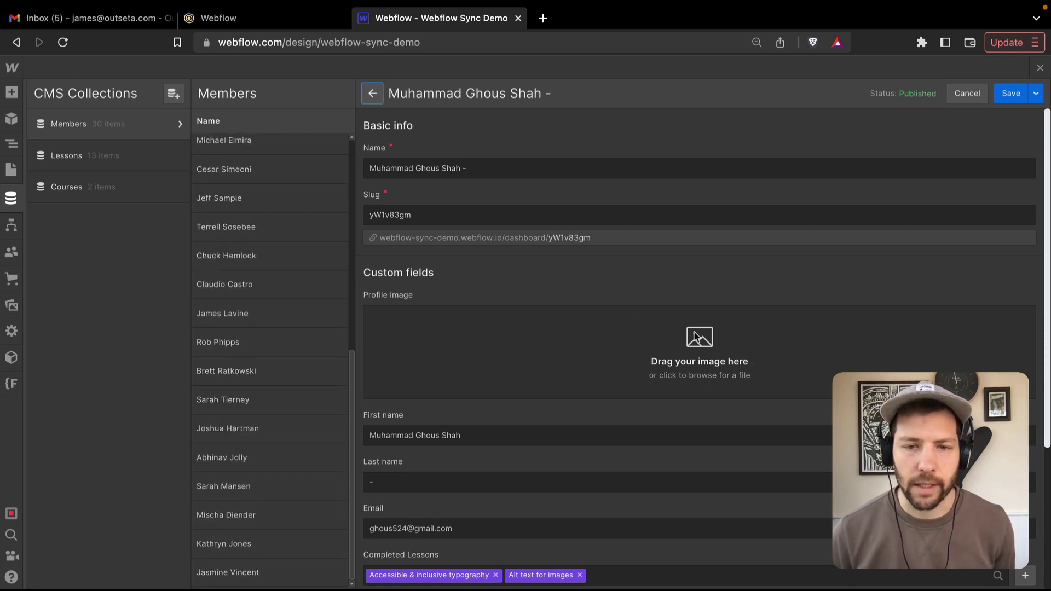
pyautogui.click(546, 284)
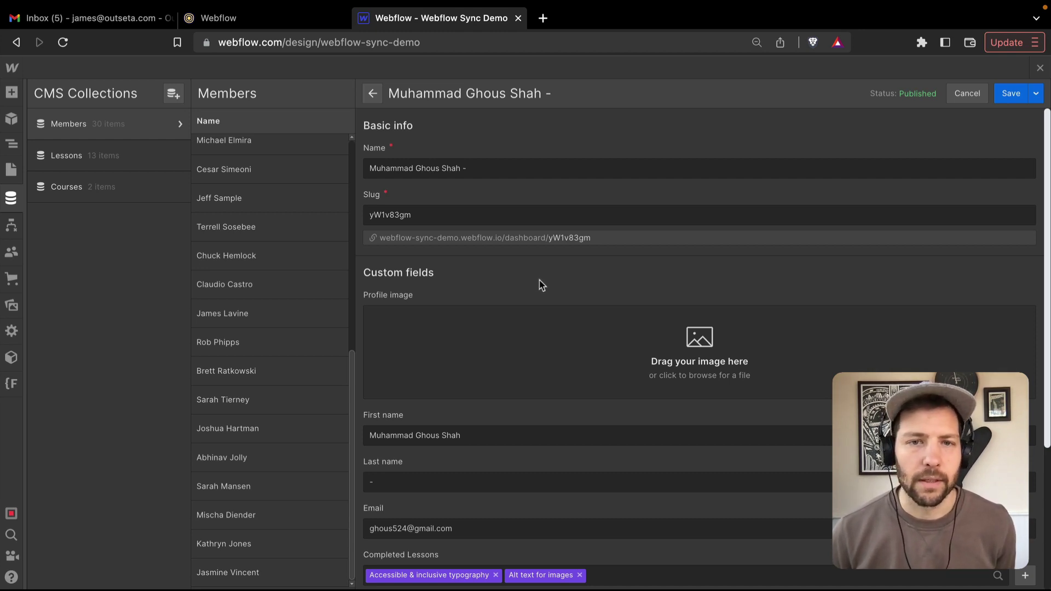
pyautogui.click(1039, 68)
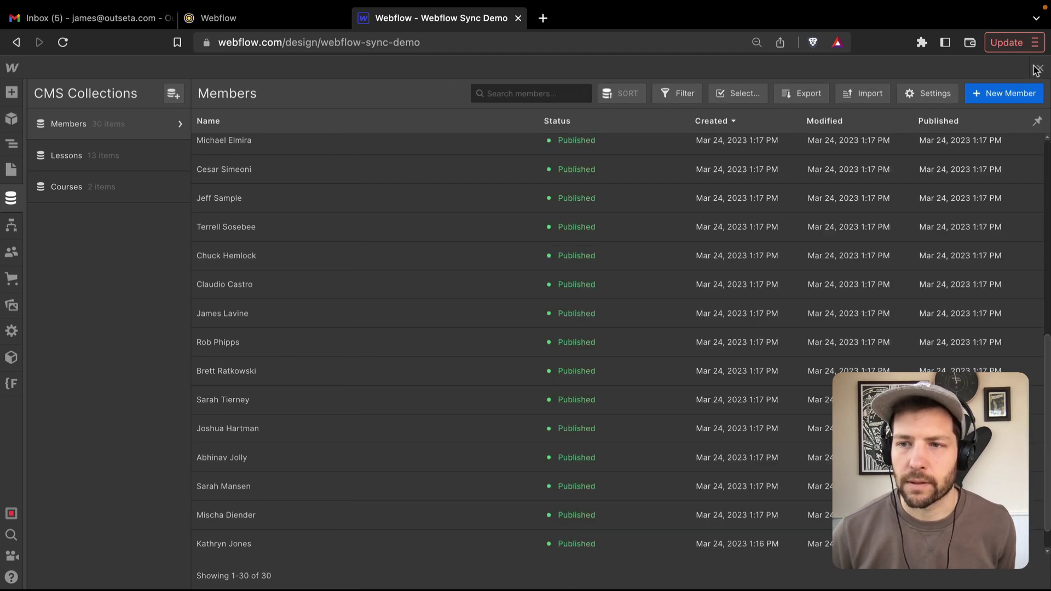
# - Open the published webflow-sync-demo.webflow.io site from the Publish menu in a new tab
pyautogui.click(1038, 69)
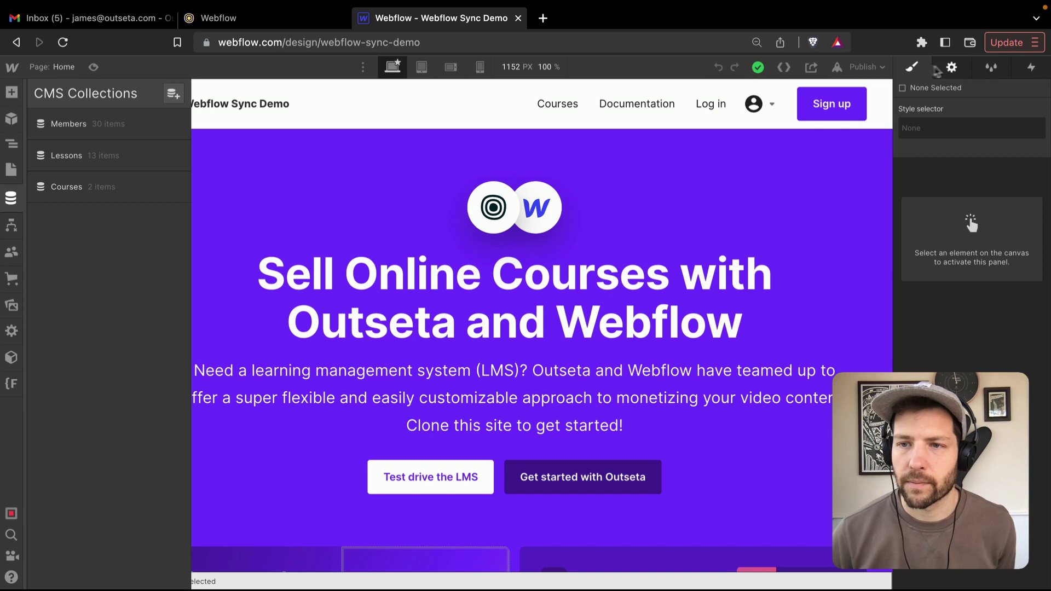
pyautogui.click(881, 67)
pyautogui.click(862, 119)
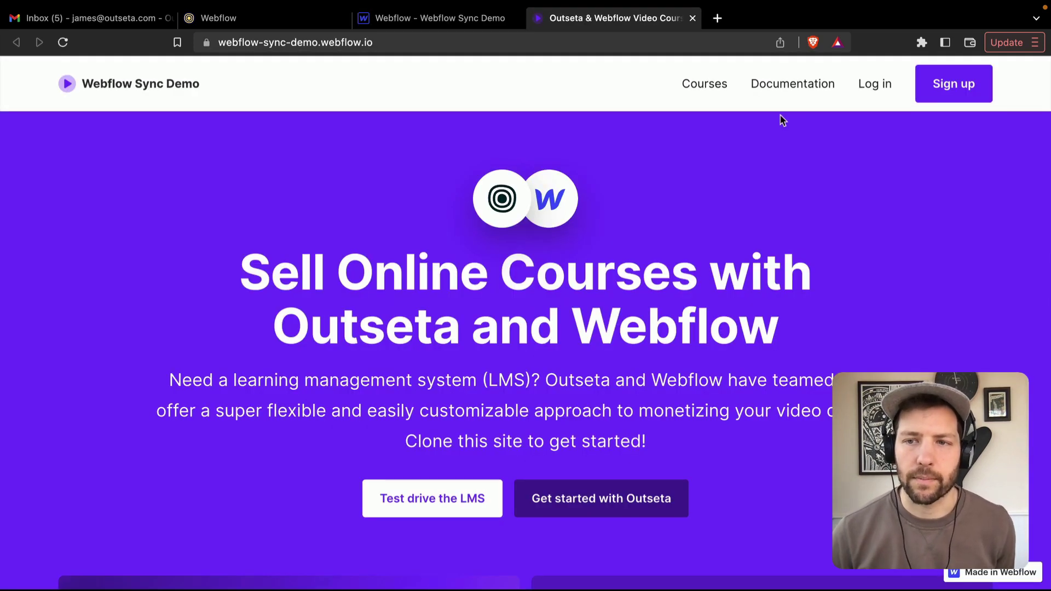
pyautogui.click(406, 20)
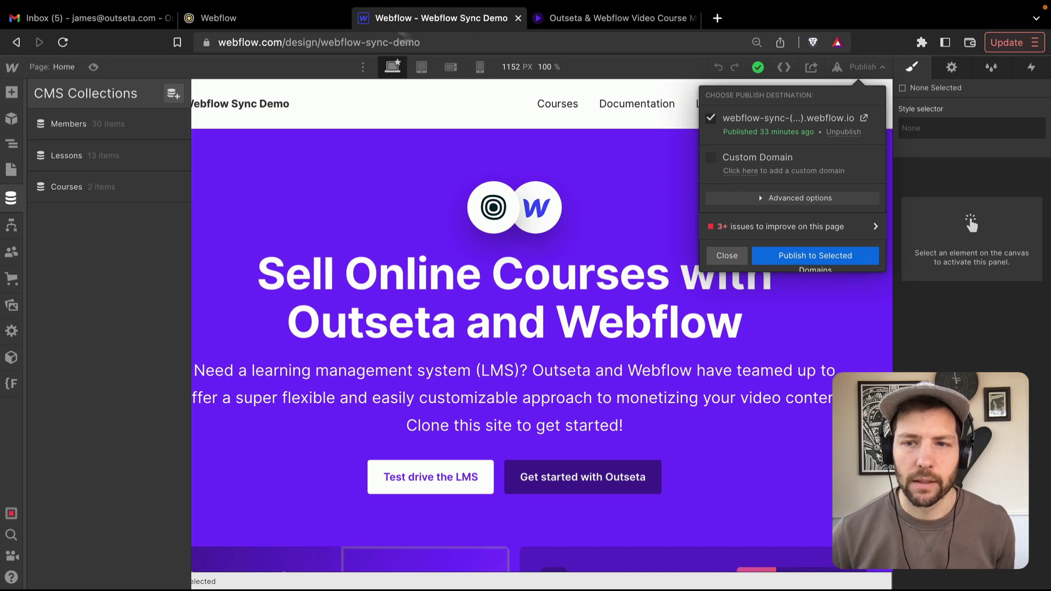
pyautogui.click(857, 67)
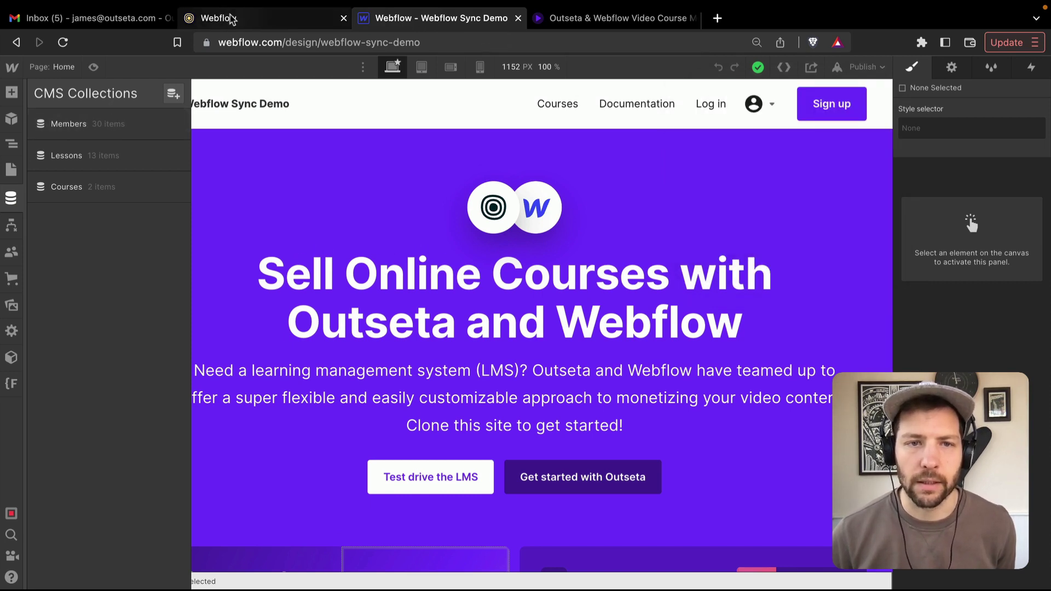
pyautogui.click(630, 18)
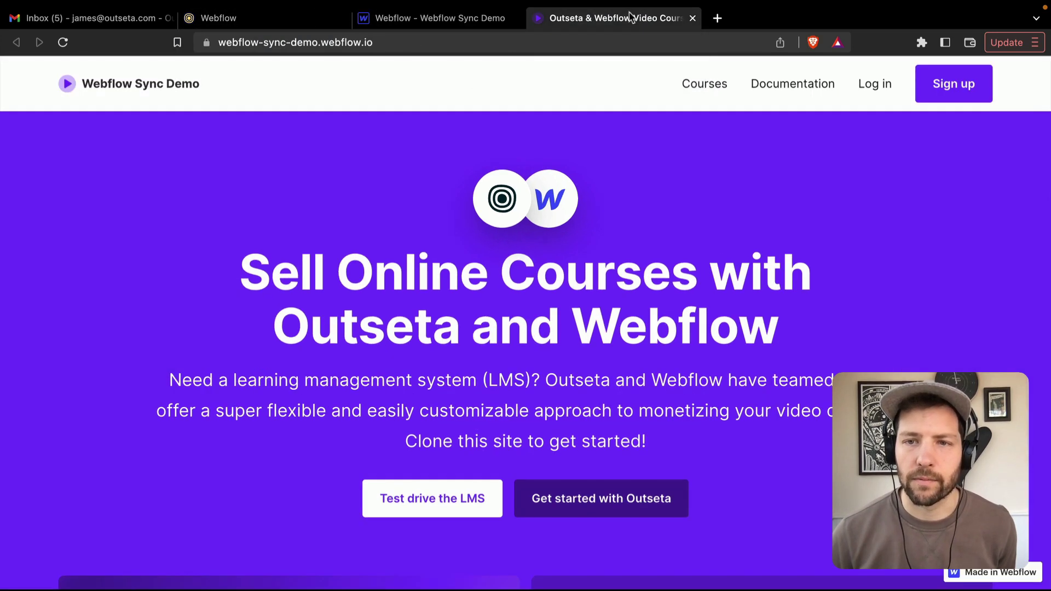
# - Sign up for a demo account, entering the member's first name, last name and e-mail
pyautogui.click(958, 88)
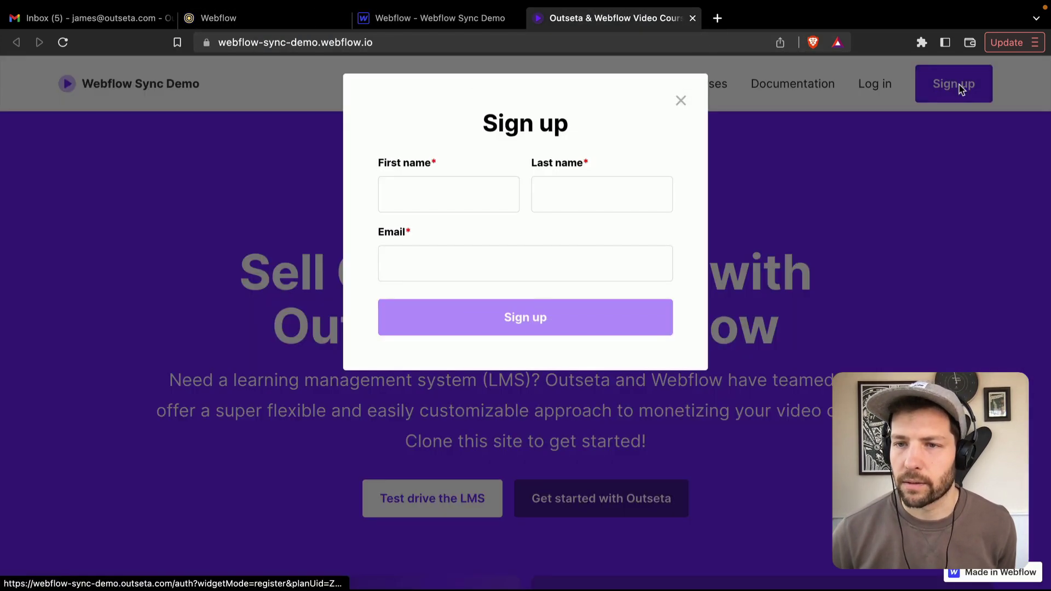
pyautogui.click(405, 191)
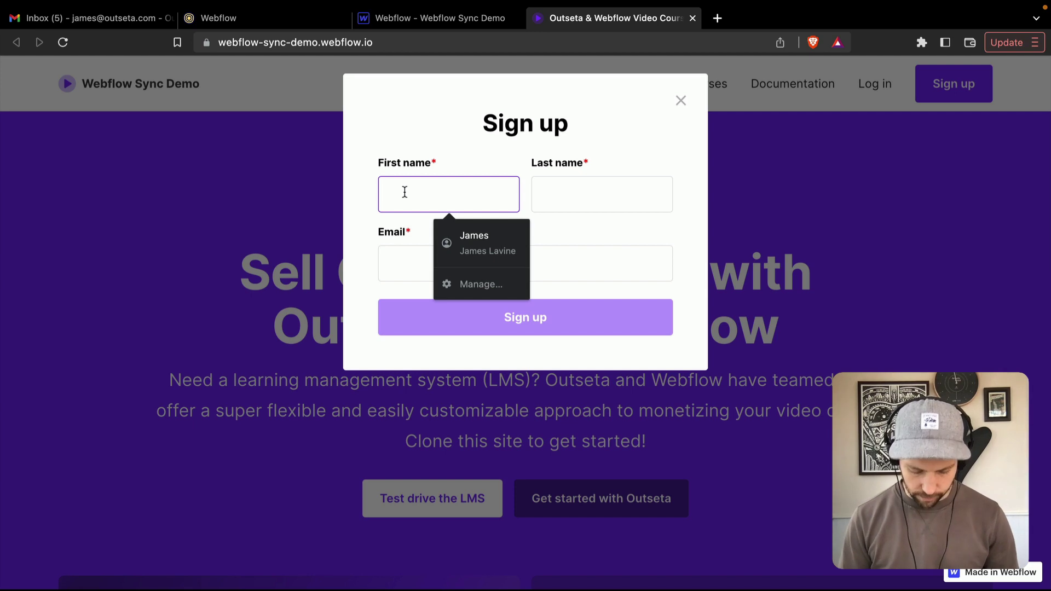
pyautogui.click(602, 195)
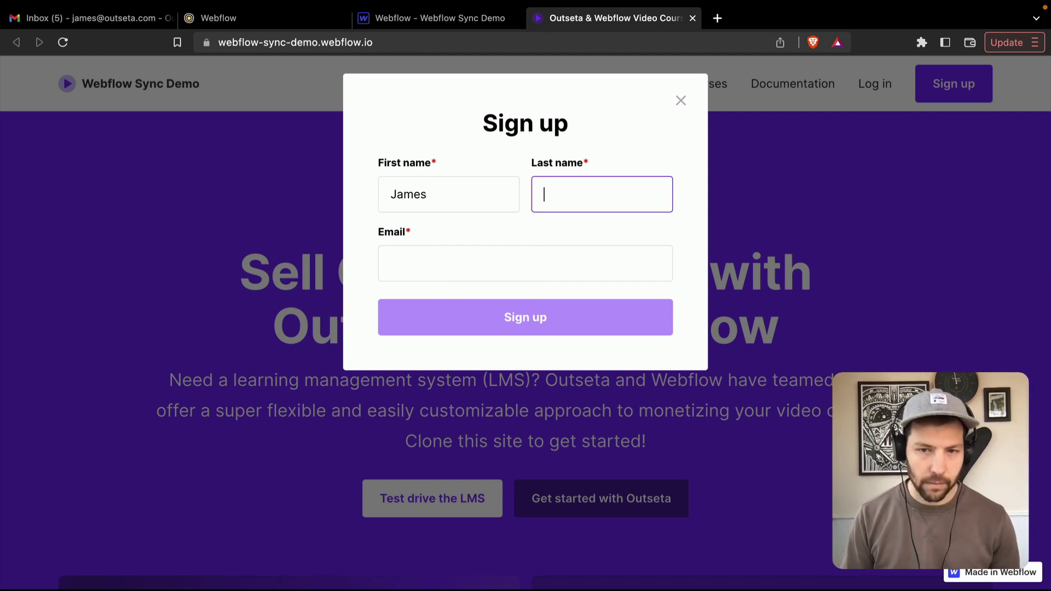
pyautogui.click(392, 263)
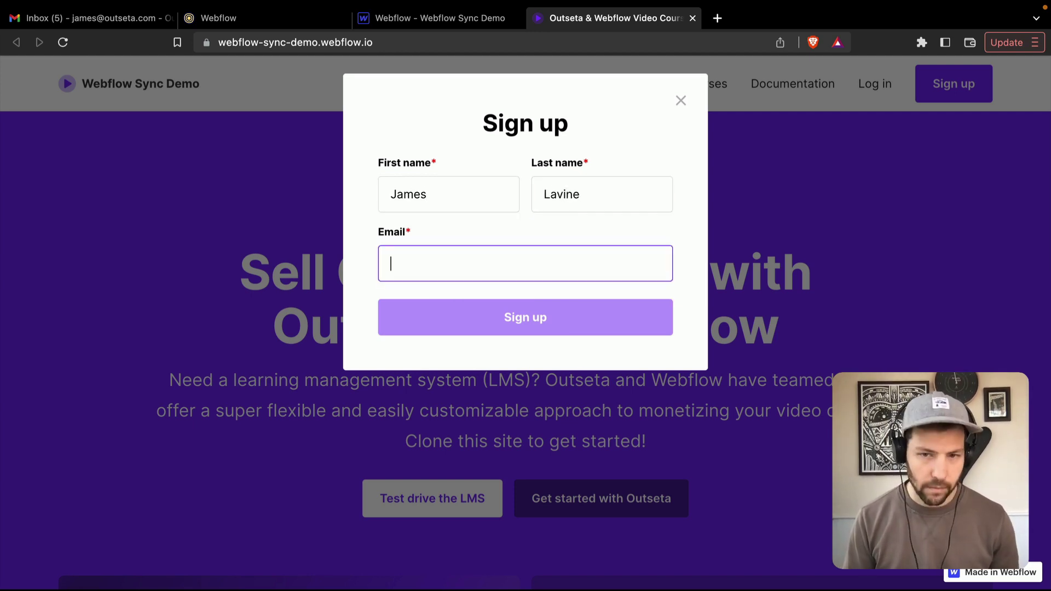
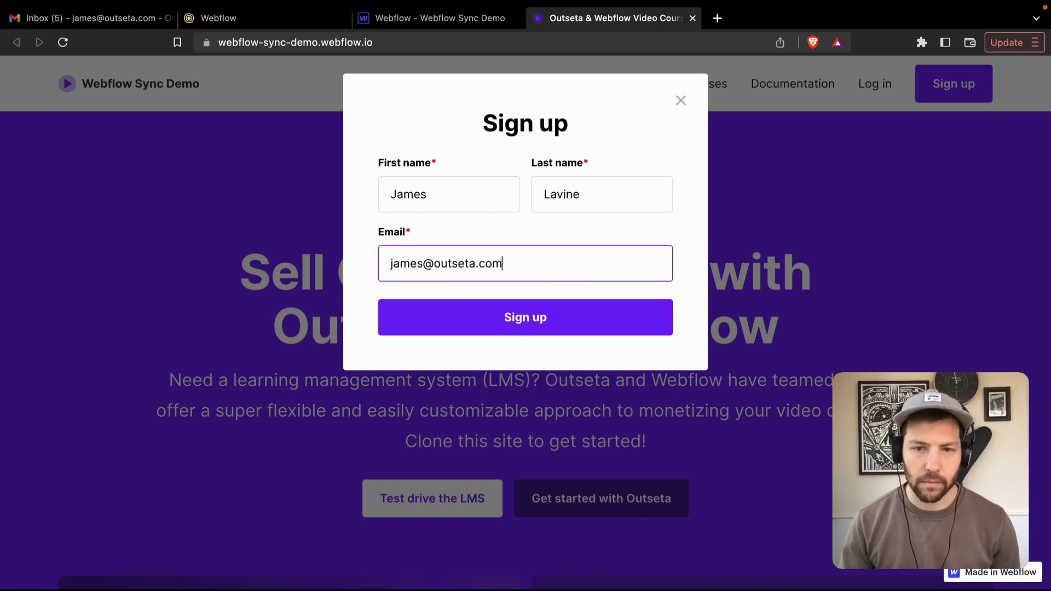
pyautogui.click(530, 309)
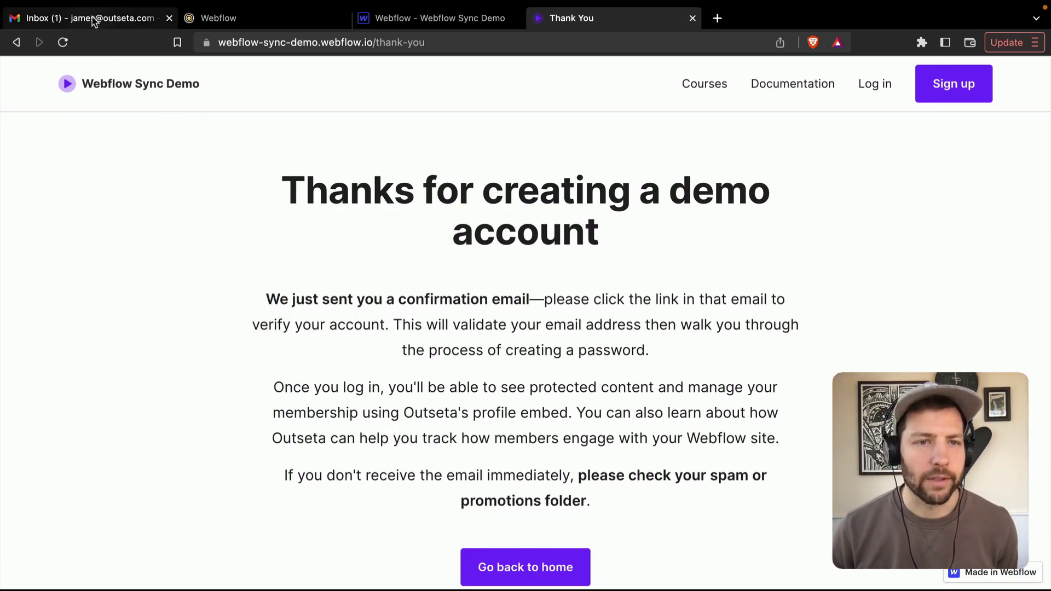
# - Confirm the demo account via the Gmail confirmation link and set a new account password
pyautogui.click(93, 20)
pyautogui.click(496, 174)
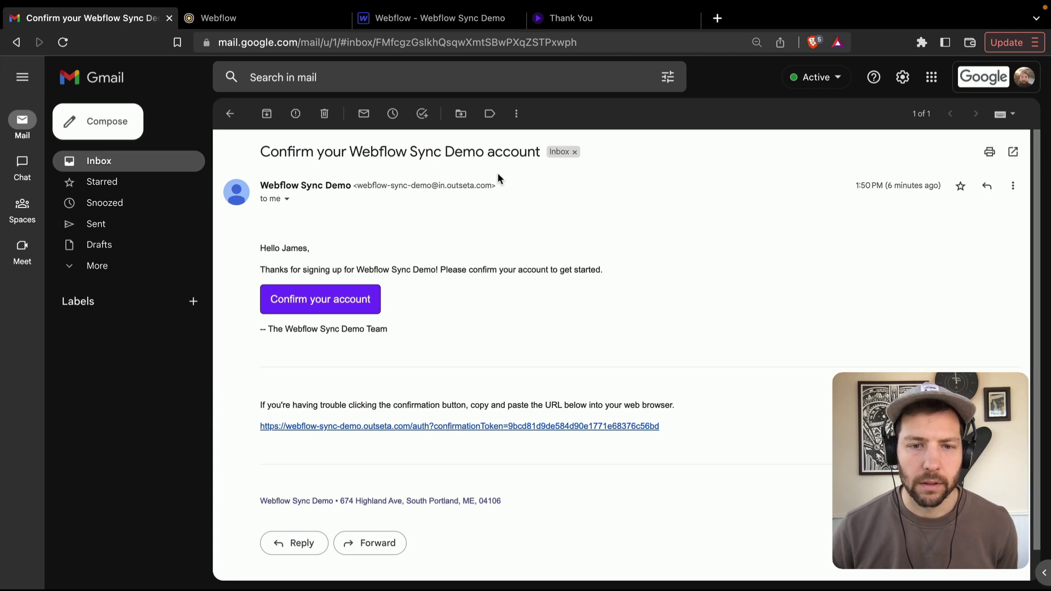
pyautogui.click(327, 302)
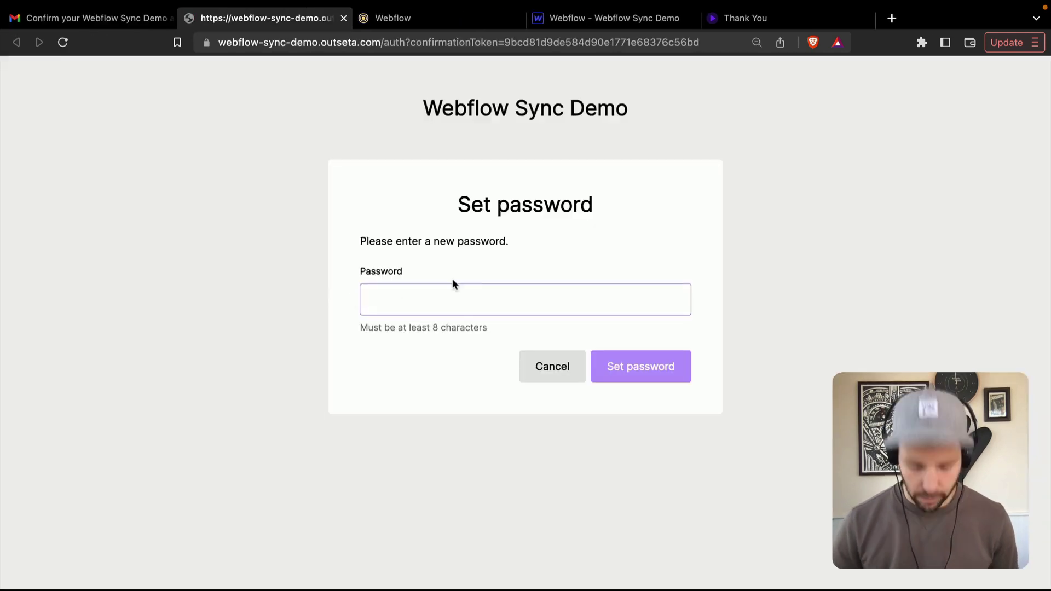
pyautogui.write('•••')
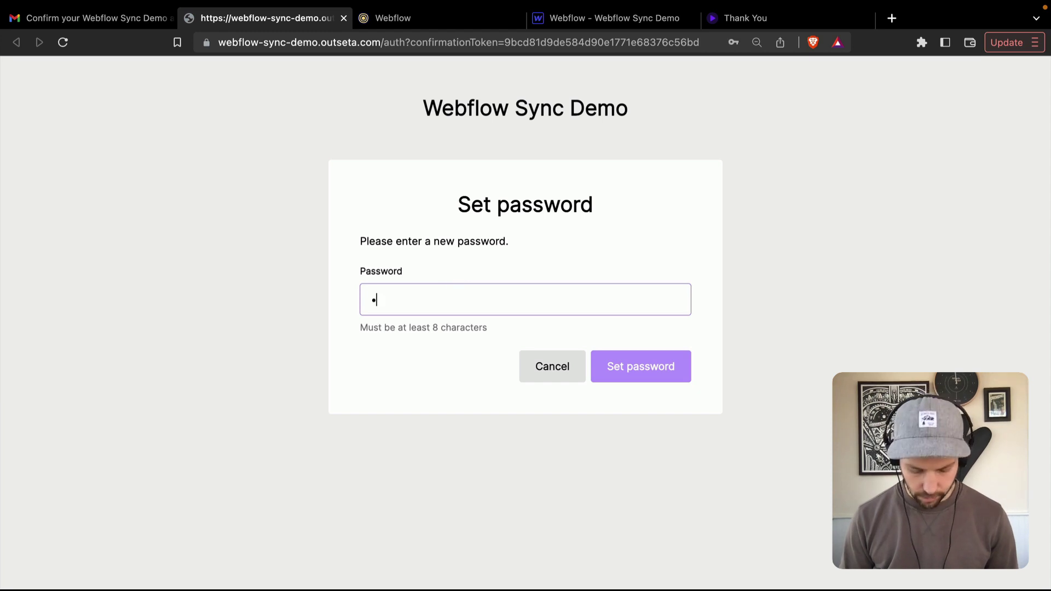
pyautogui.write('•••••••')
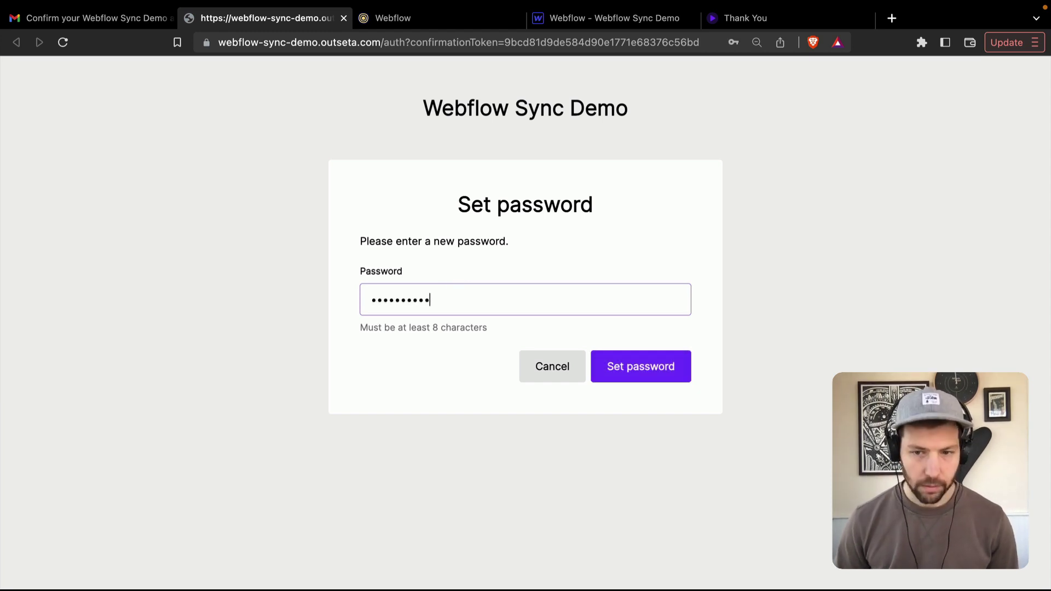
pyautogui.press('Return')
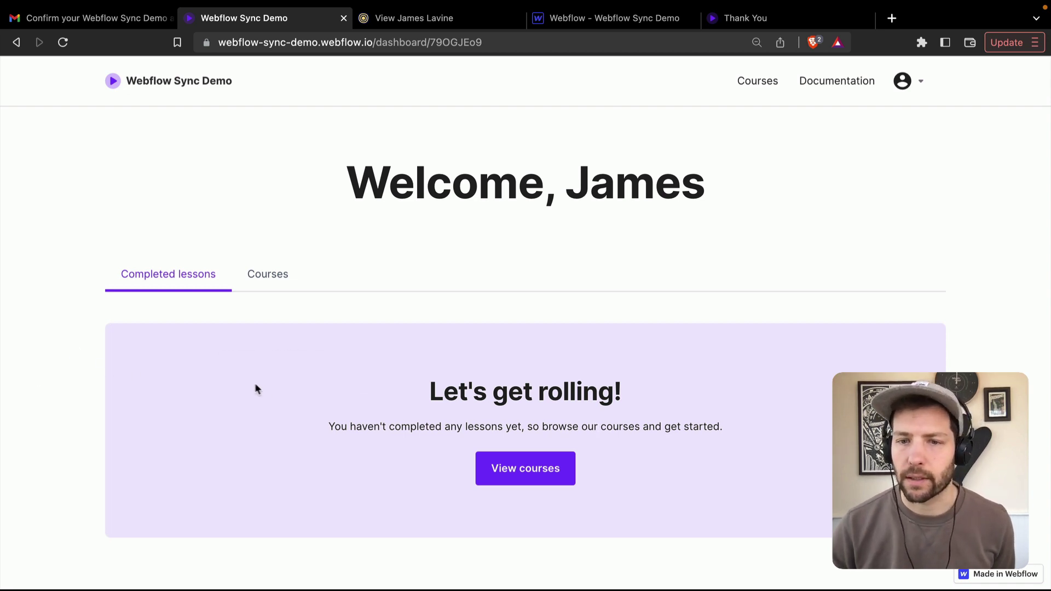
# - In the Webflow 101 crash course, complete Intro to the Designer, The Box Model and Element Hierarchy
pyautogui.click(528, 469)
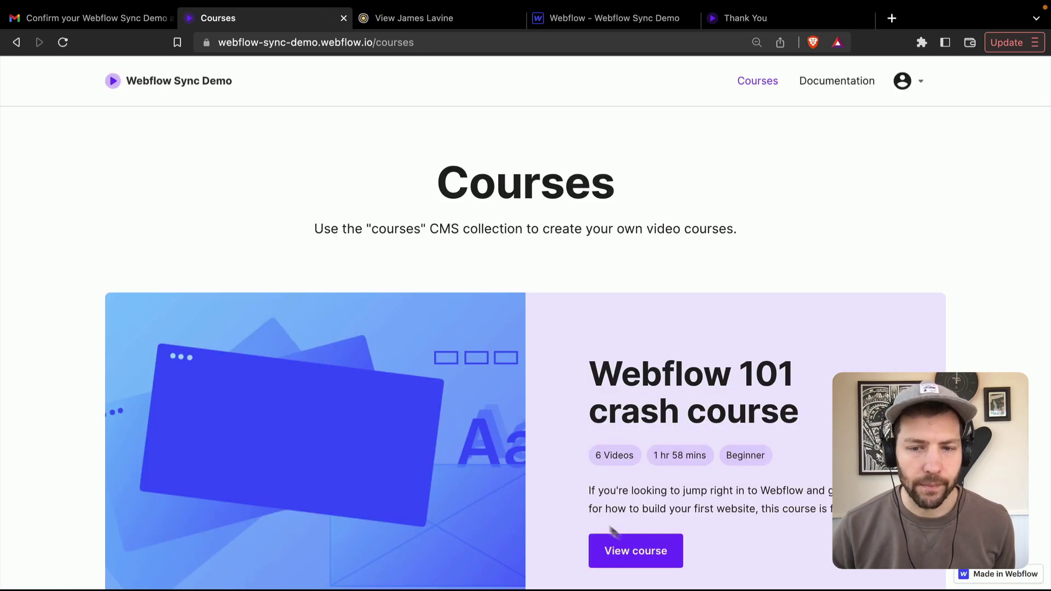
pyautogui.click(633, 550)
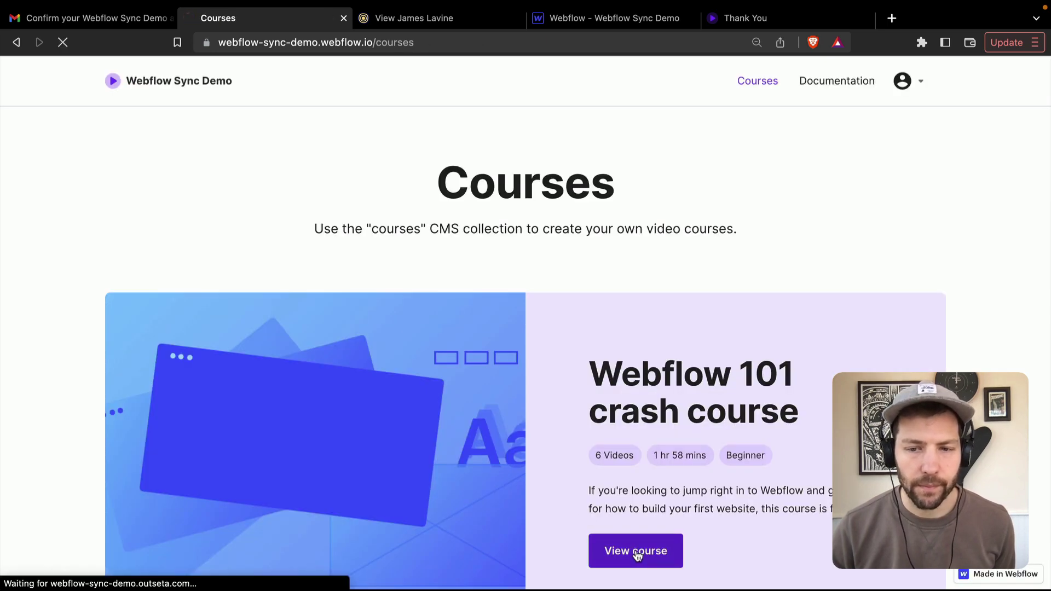
pyautogui.scroll(-3, 24, 386)
pyautogui.scroll(-1, 24, 385)
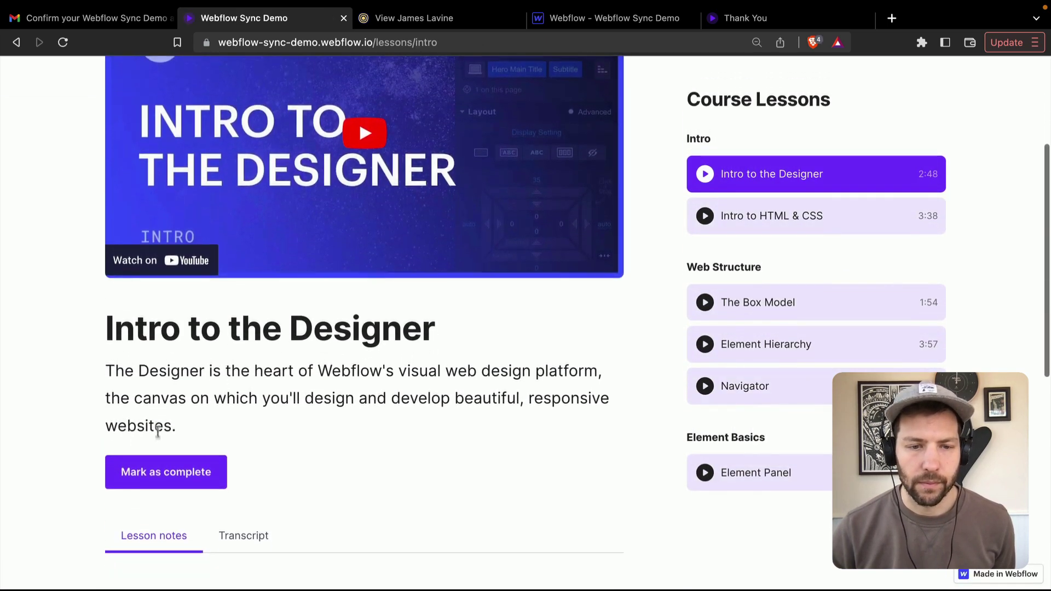
pyautogui.click(176, 479)
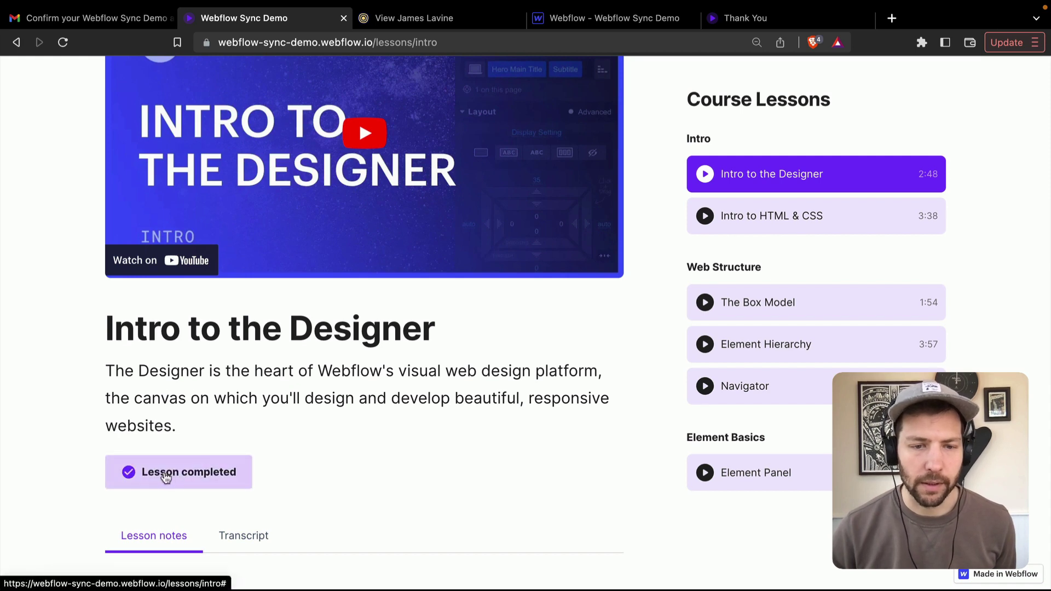
pyautogui.click(770, 219)
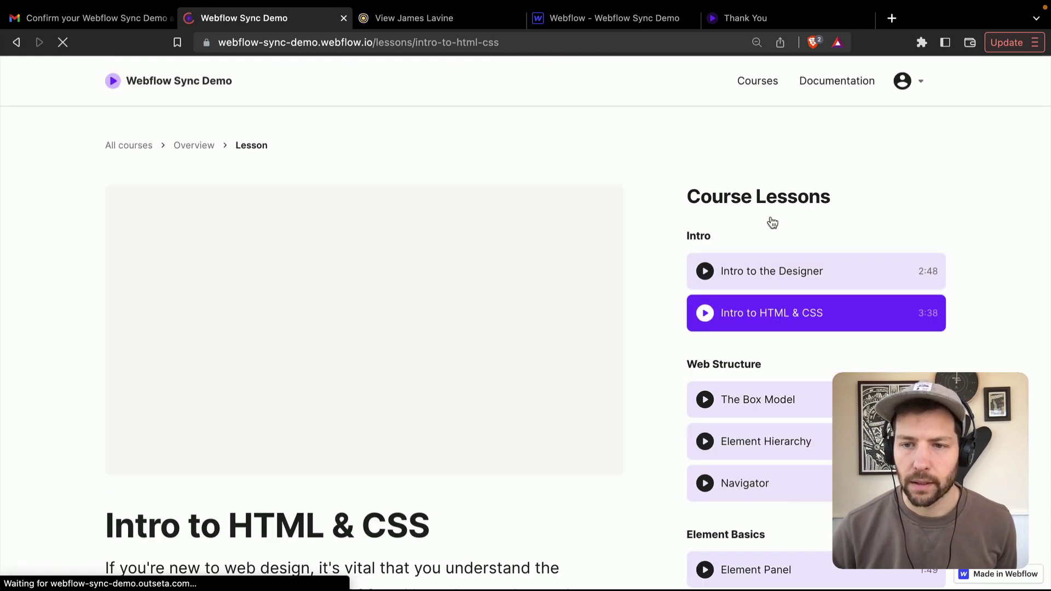
pyautogui.click(776, 396)
pyautogui.scroll(-3, 67, 347)
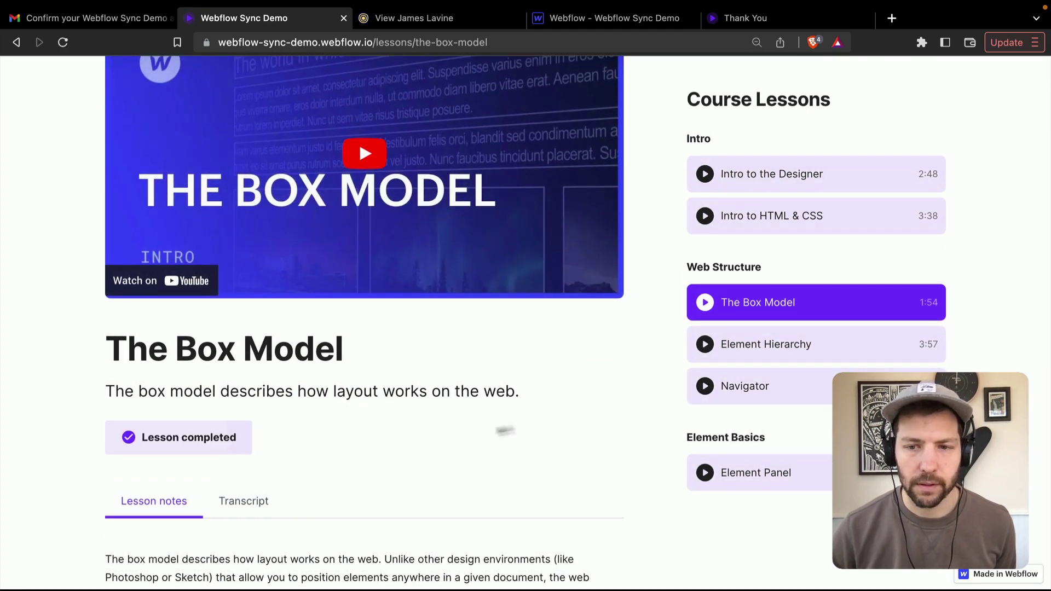
pyautogui.click(774, 344)
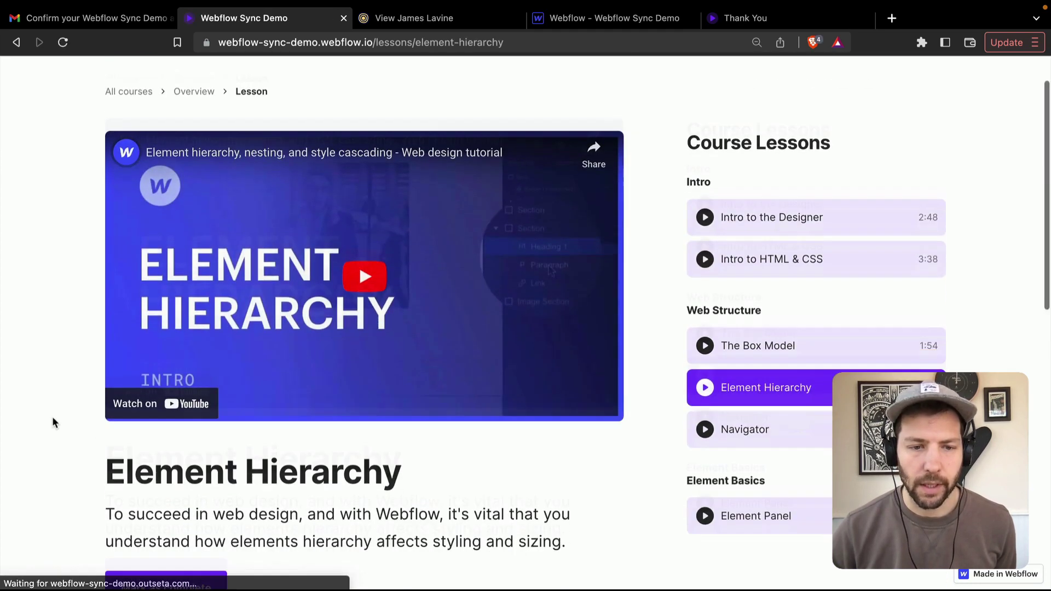
pyautogui.scroll(-3, 52, 416)
pyautogui.click(185, 428)
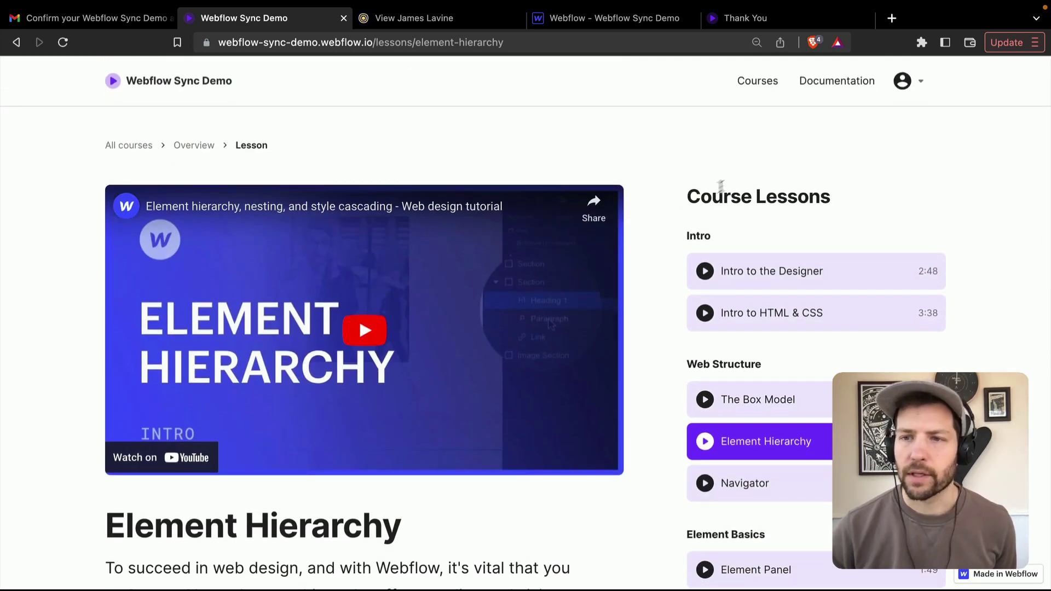
# - Upload the yellow headshot as the member's profile photo from the Profile window
pyautogui.click(902, 82)
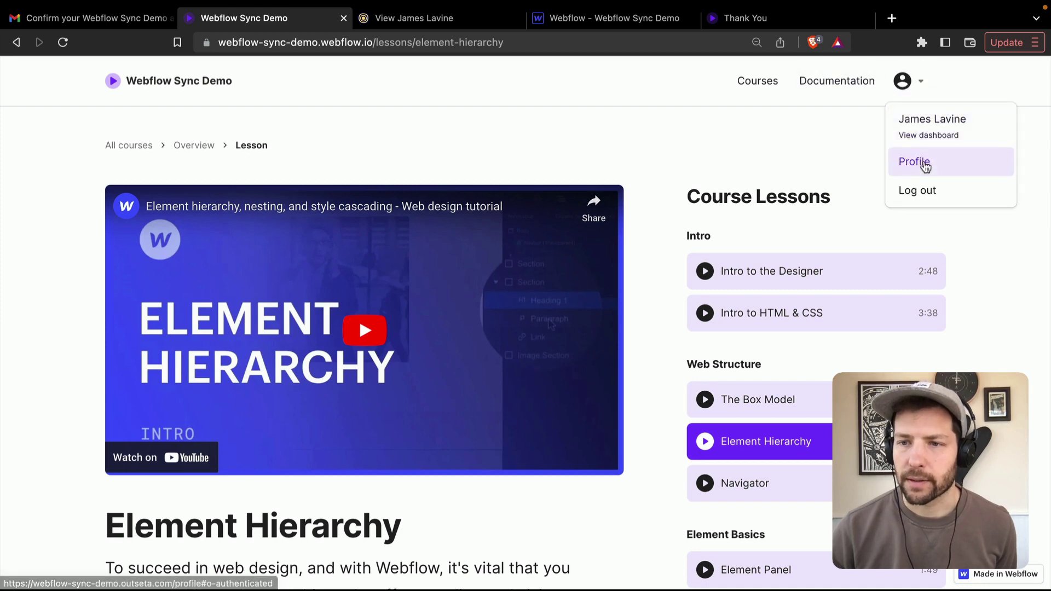
pyautogui.click(923, 163)
pyautogui.click(535, 160)
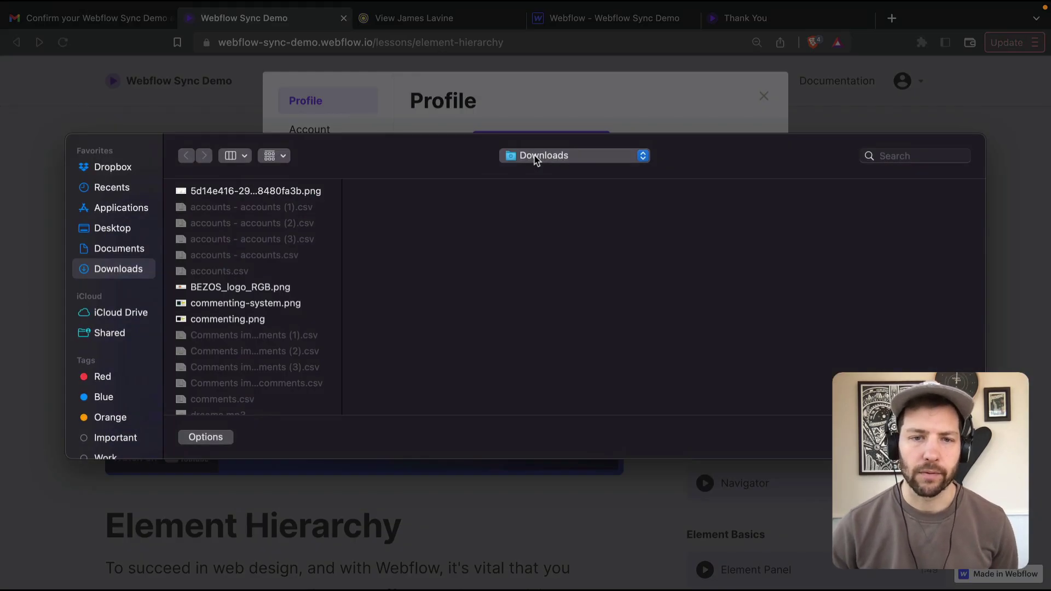
pyautogui.click(909, 156)
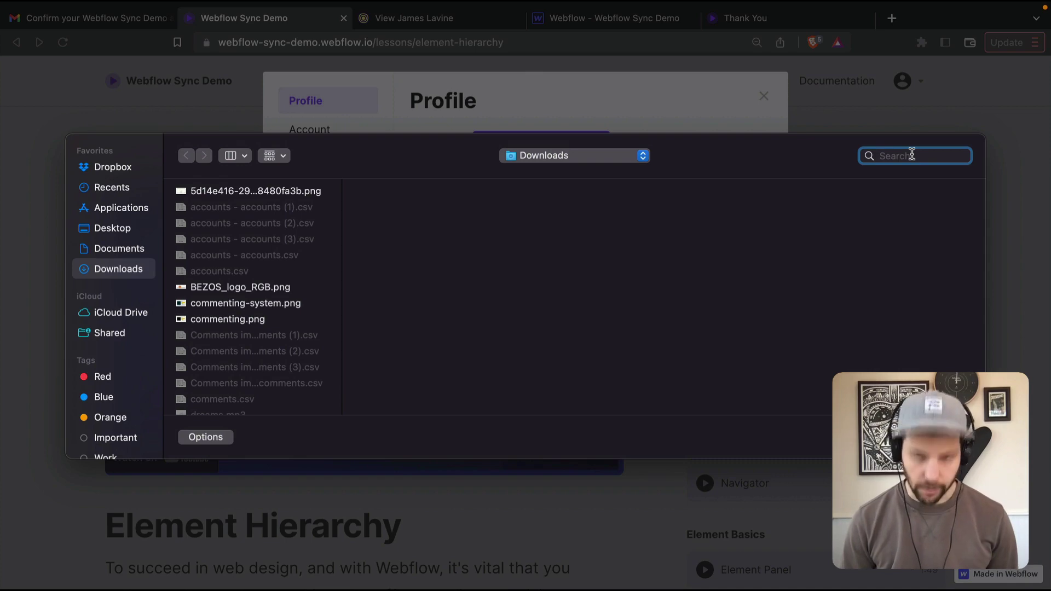
pyautogui.write('yellow')
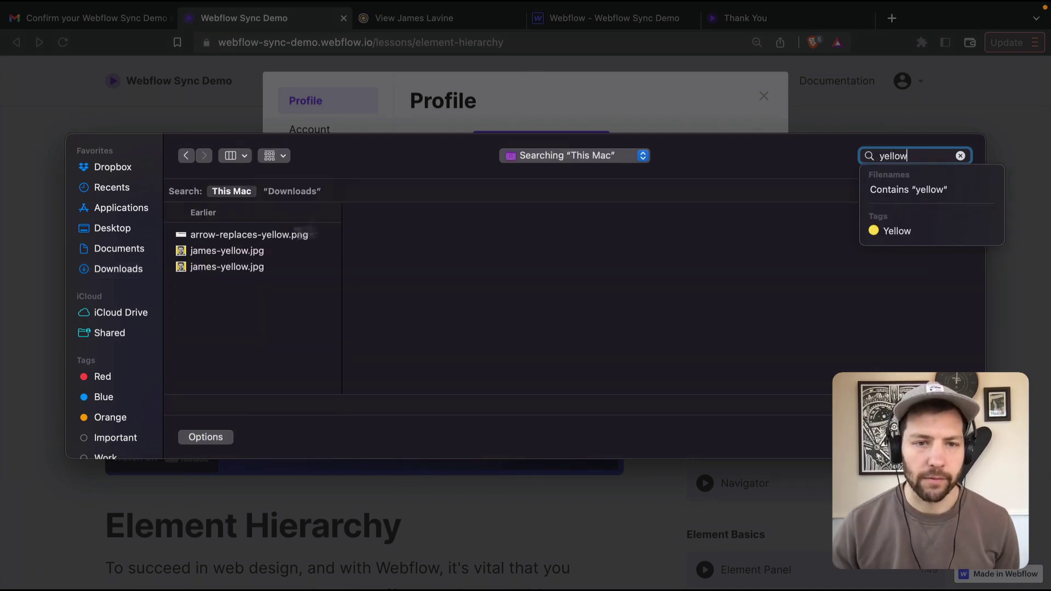
pyautogui.click(231, 252)
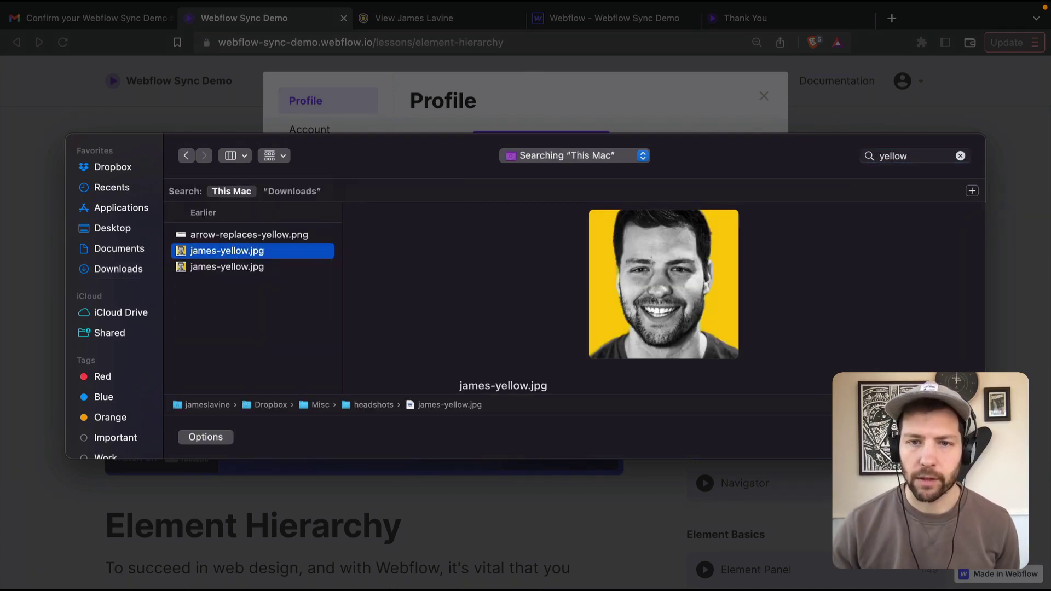
pyautogui.press('Return')
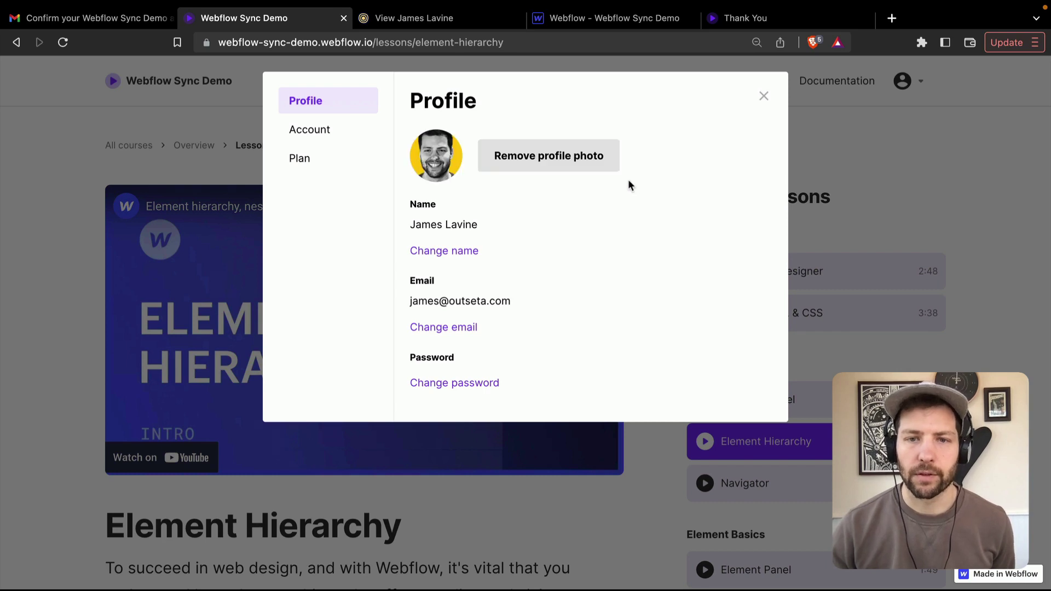
pyautogui.click(765, 98)
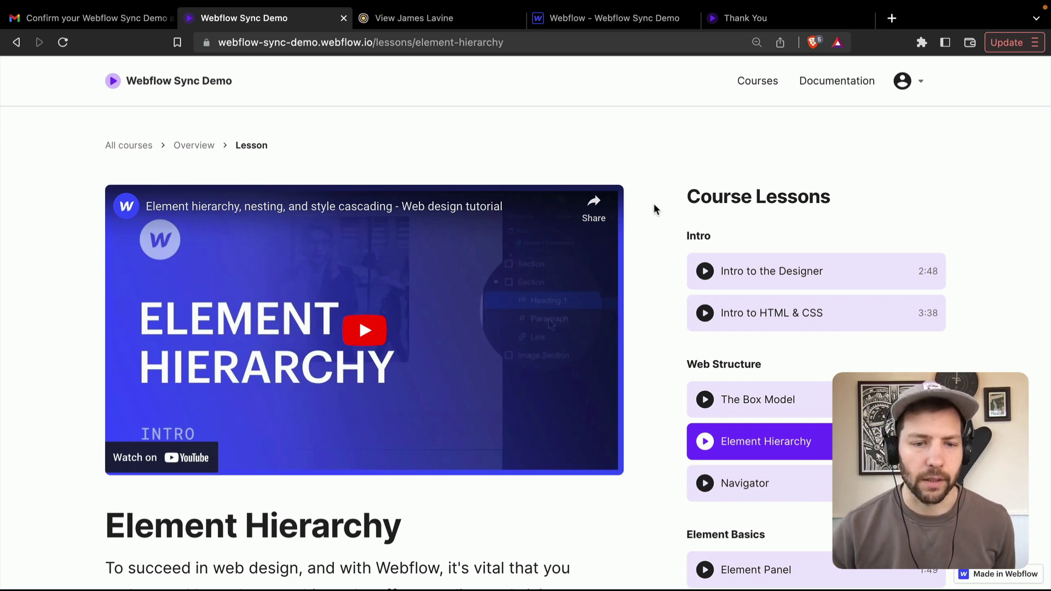
pyautogui.scroll(-4, 654, 204)
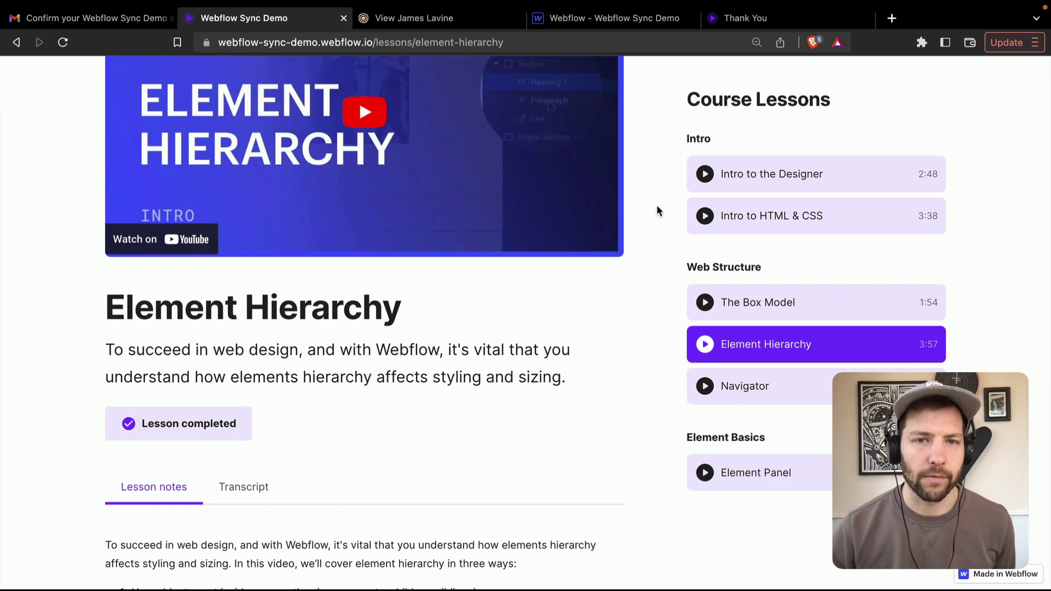
pyautogui.click(416, 19)
# - Reload the member's Outseta record and check Completed Lessons lists the three lessons
pyautogui.moveTo(28, 189)
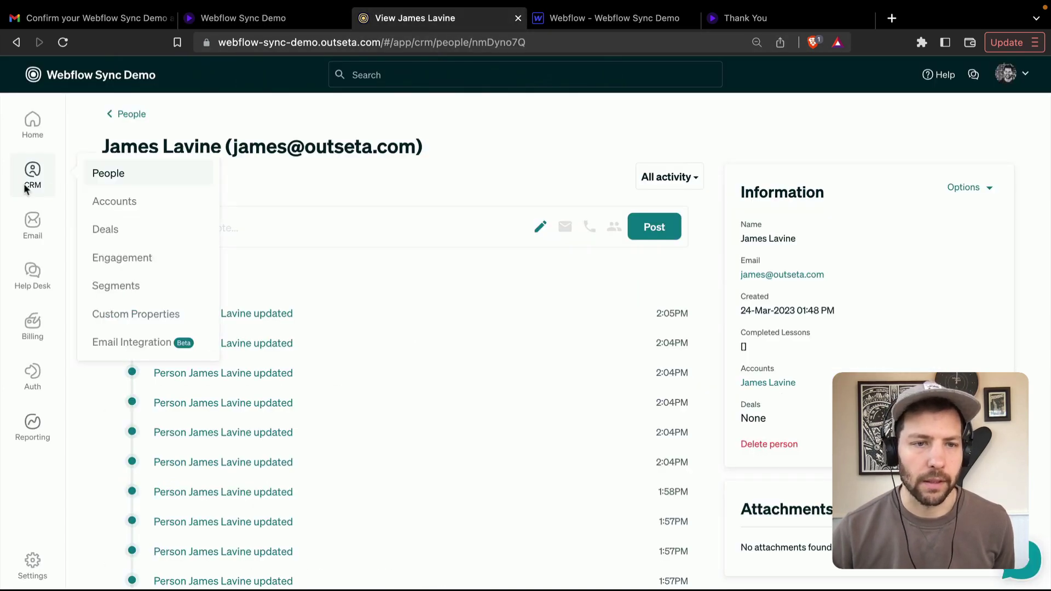
pyautogui.click(64, 43)
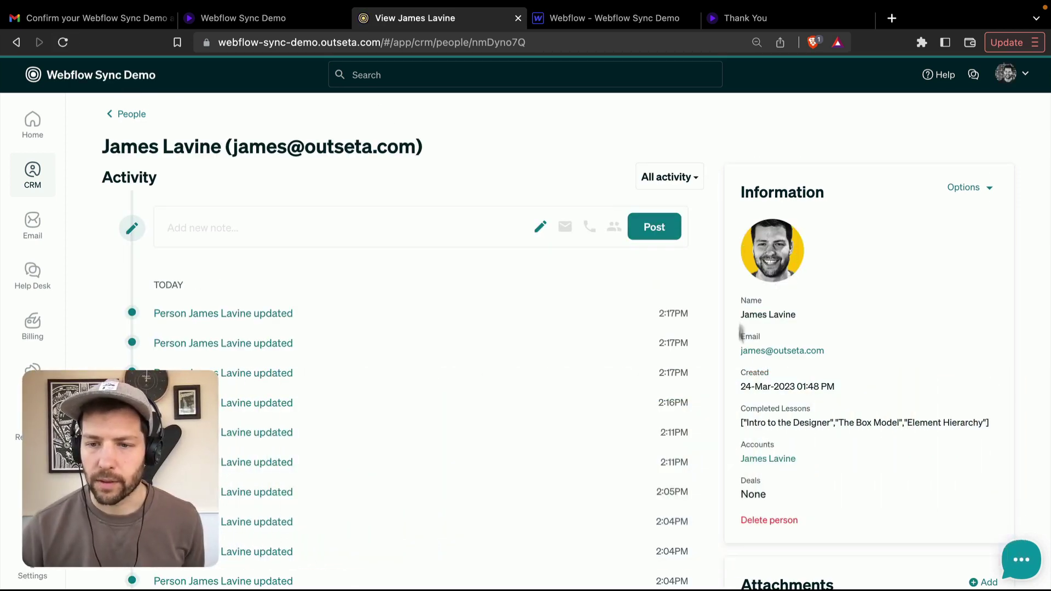
pyautogui.moveTo(740, 428); pyautogui.dragTo(995, 431)
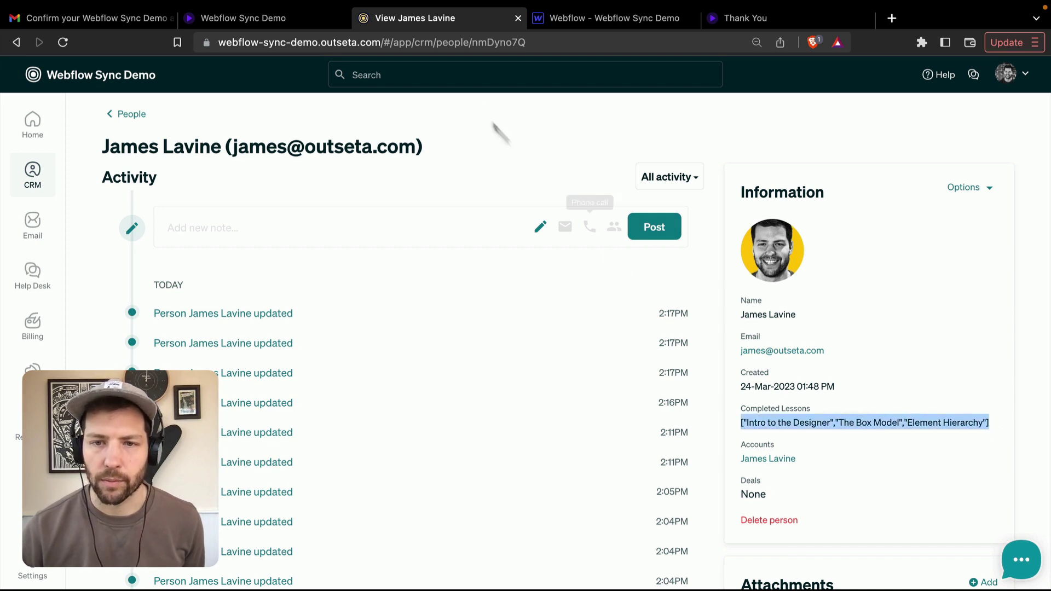
pyautogui.click(524, 126)
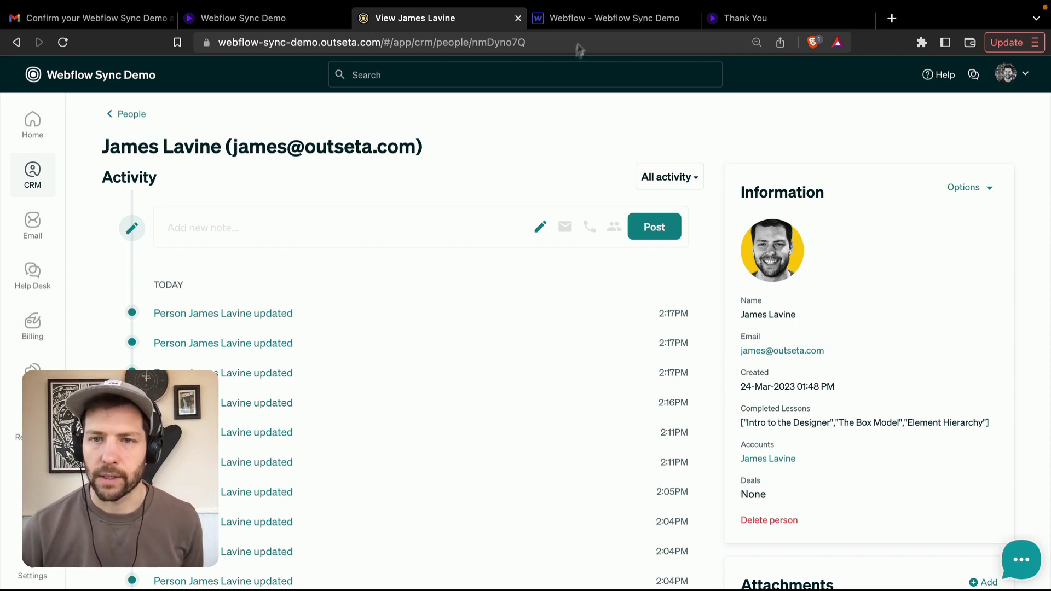
pyautogui.click(598, 21)
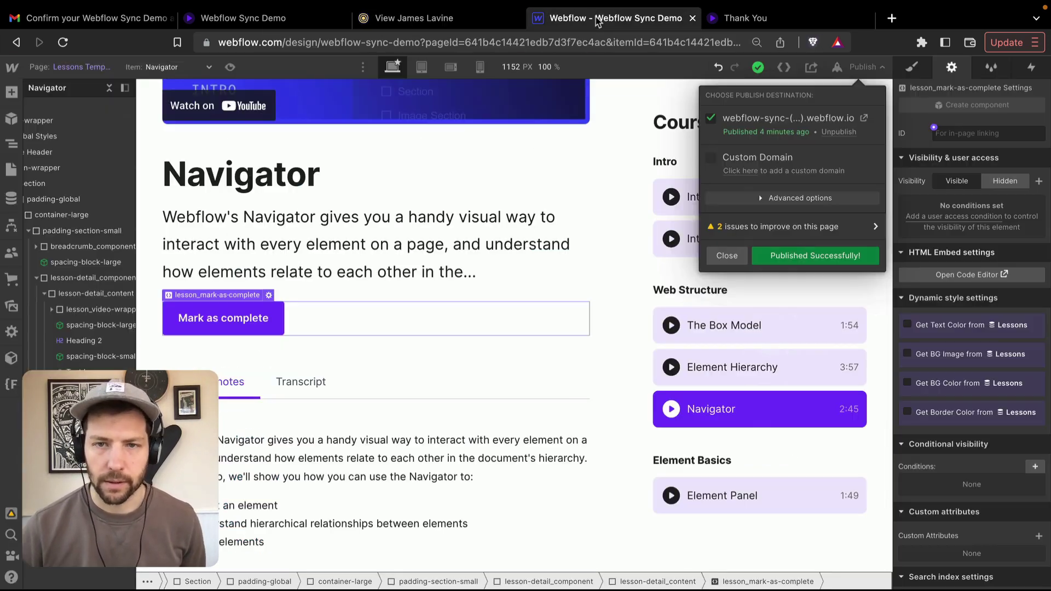
# - Reload the Designer and open the new member's Members item showing the headshot and three lessons
pyautogui.click(869, 66)
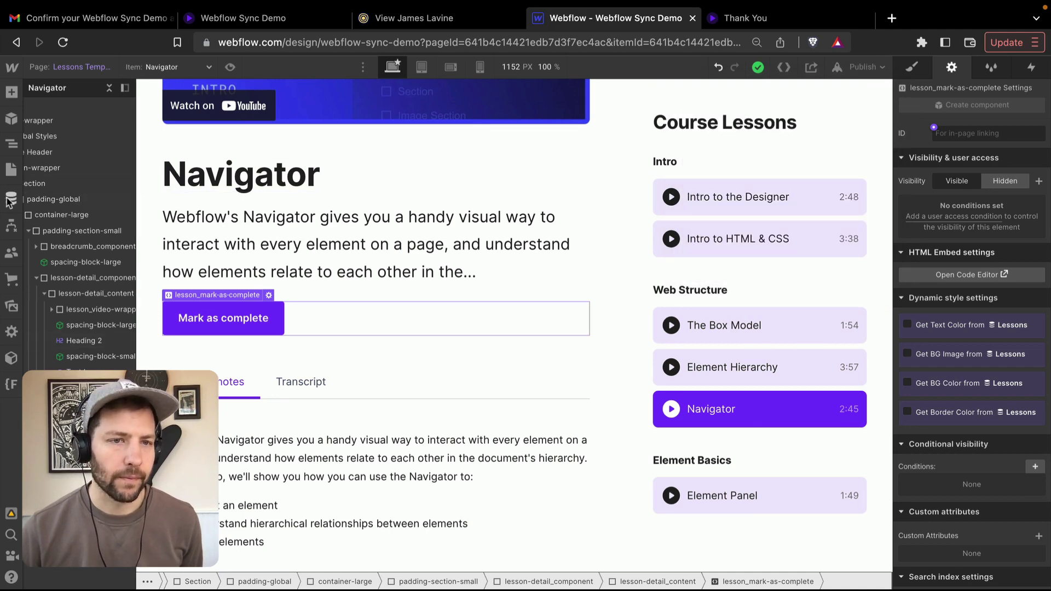
pyautogui.click(64, 42)
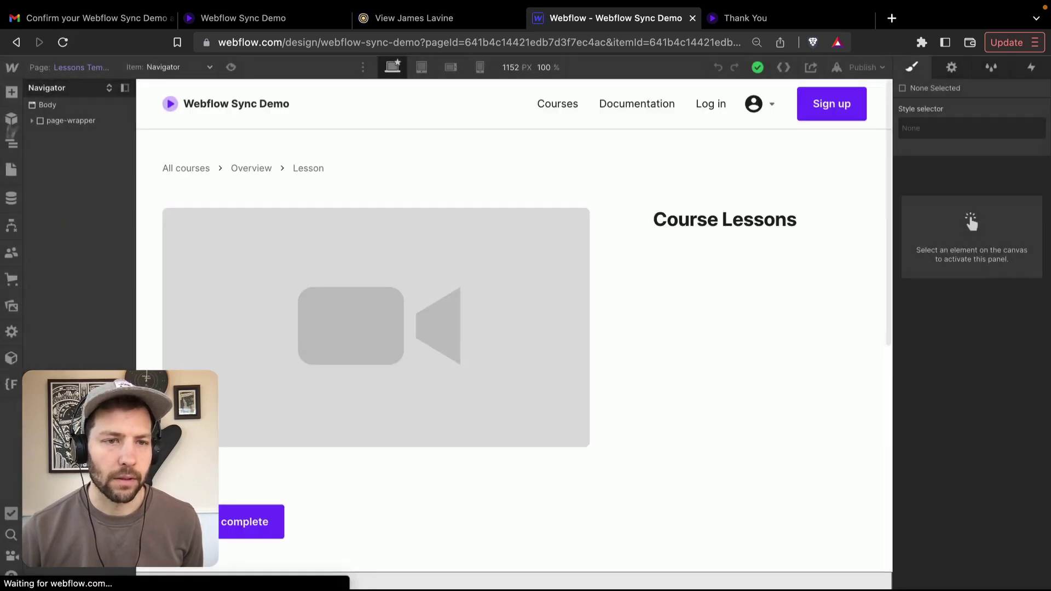
pyautogui.click(11, 199)
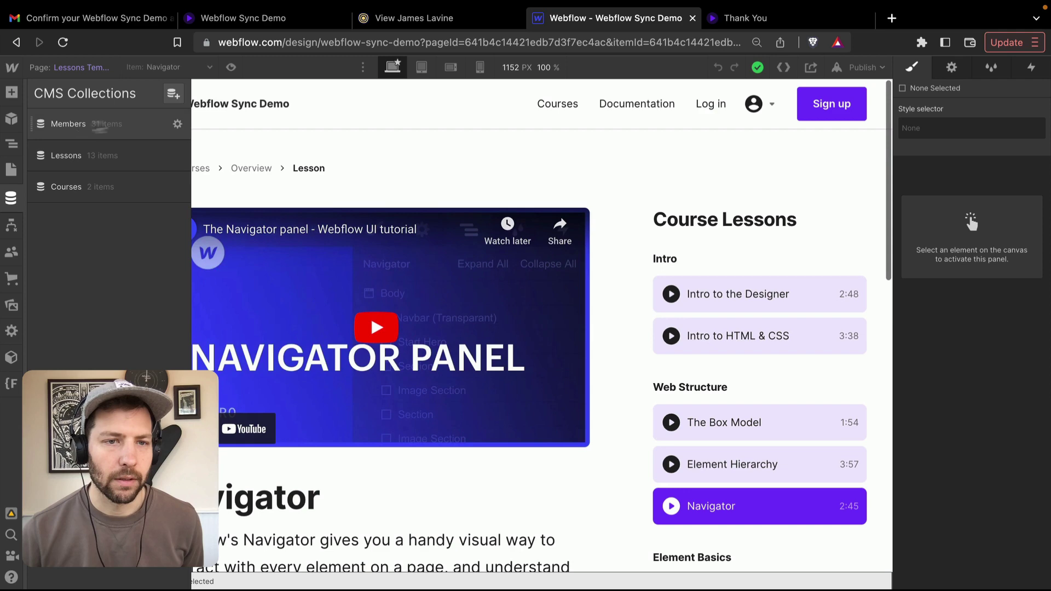
pyautogui.click(103, 128)
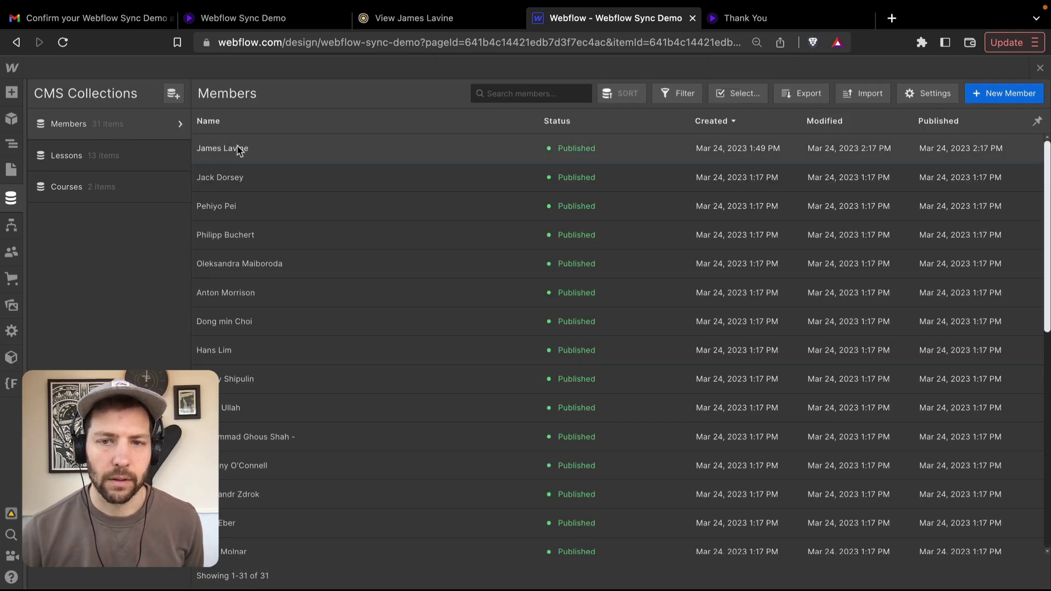
pyautogui.click(239, 151)
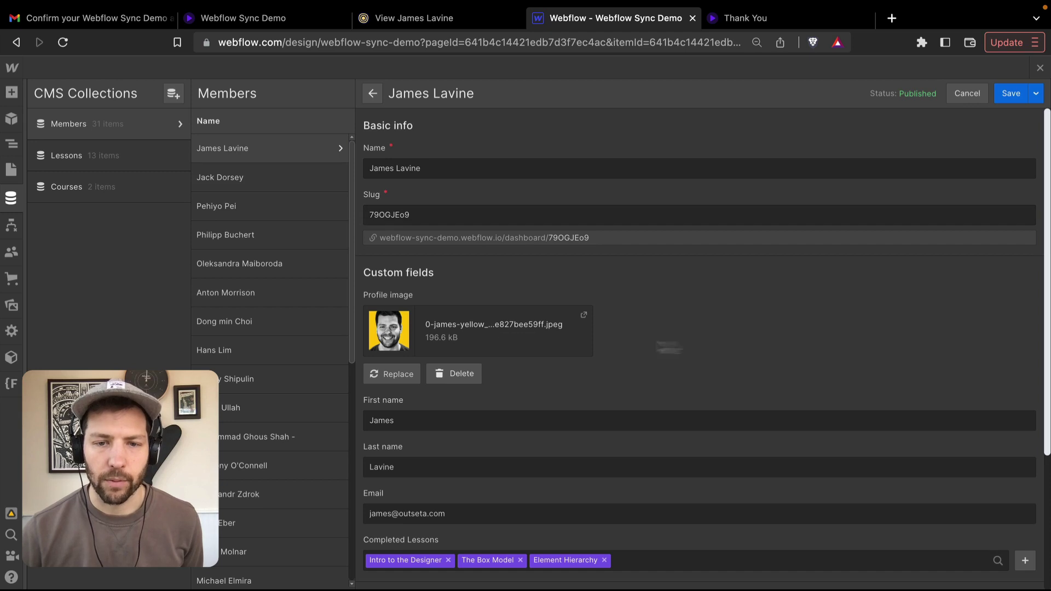
pyautogui.scroll(-2, 735, 321)
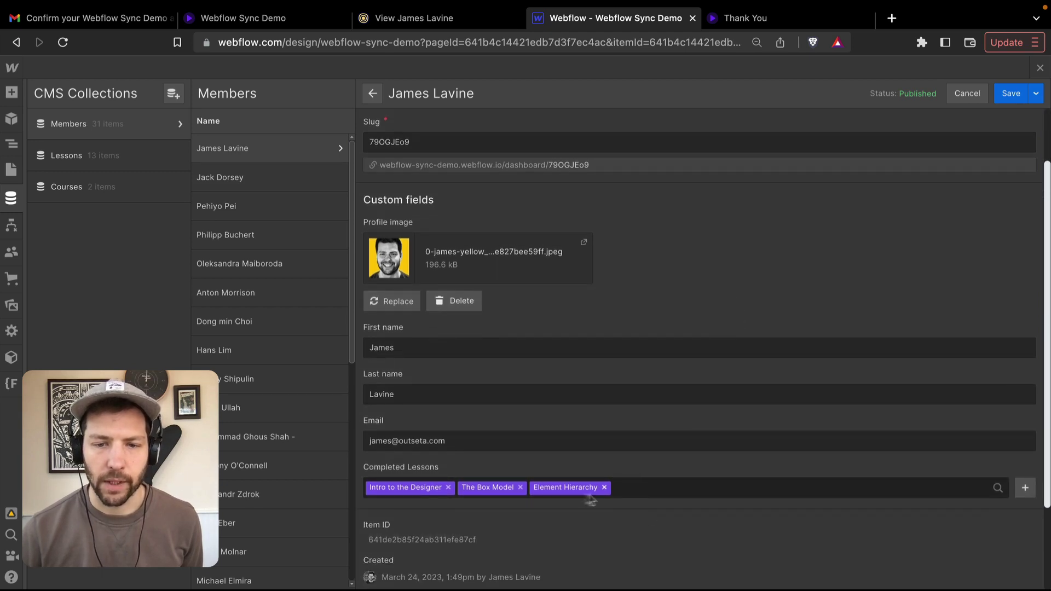
pyautogui.scroll(-1, 661, 443)
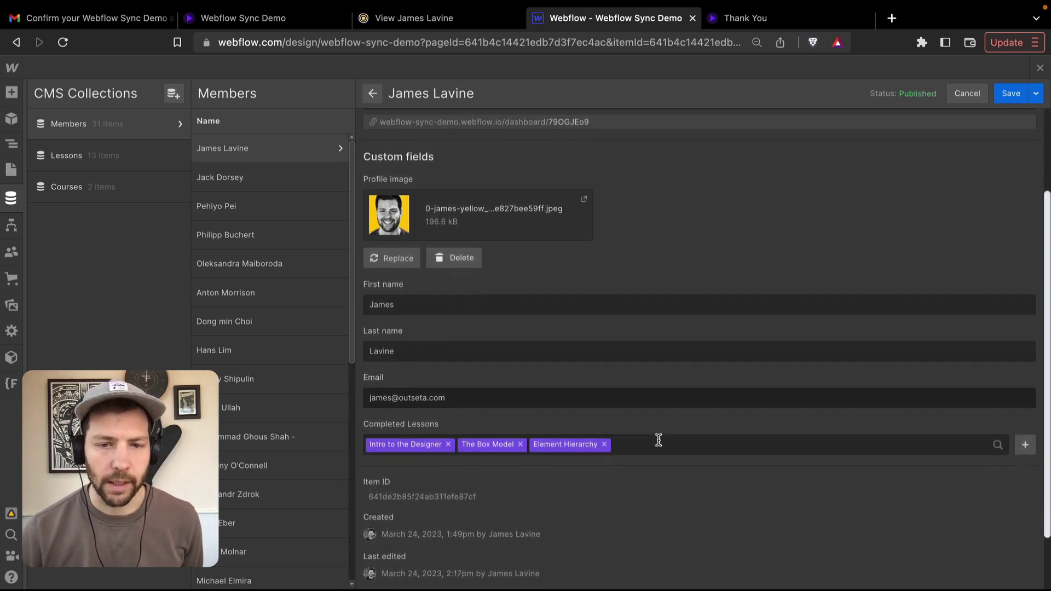
pyautogui.scroll(3, 660, 441)
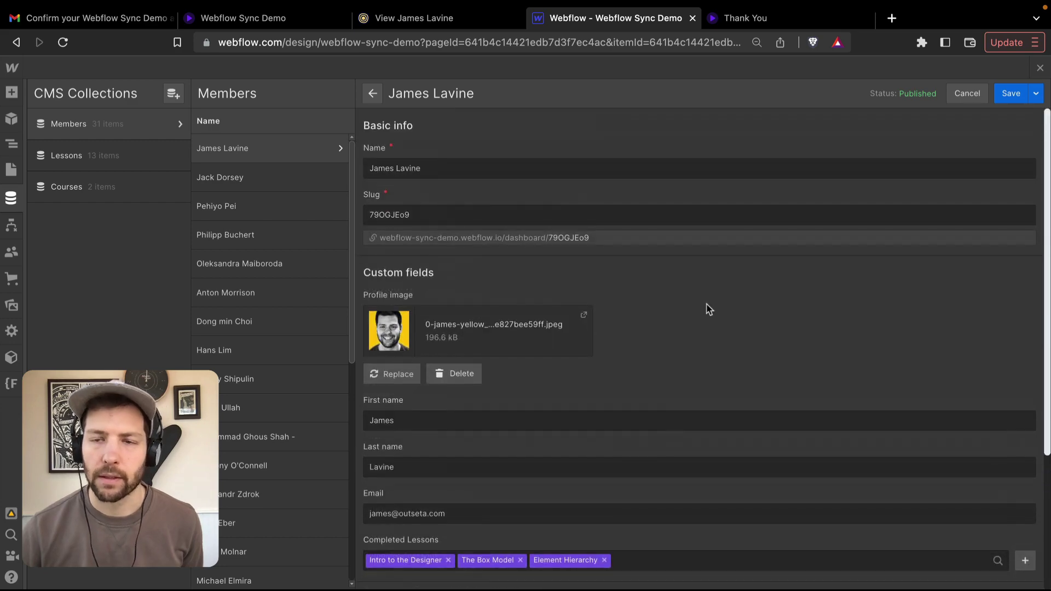
# - Open the member dashboard from the live site's account menu to see the three completed lessons
pyautogui.click(241, 21)
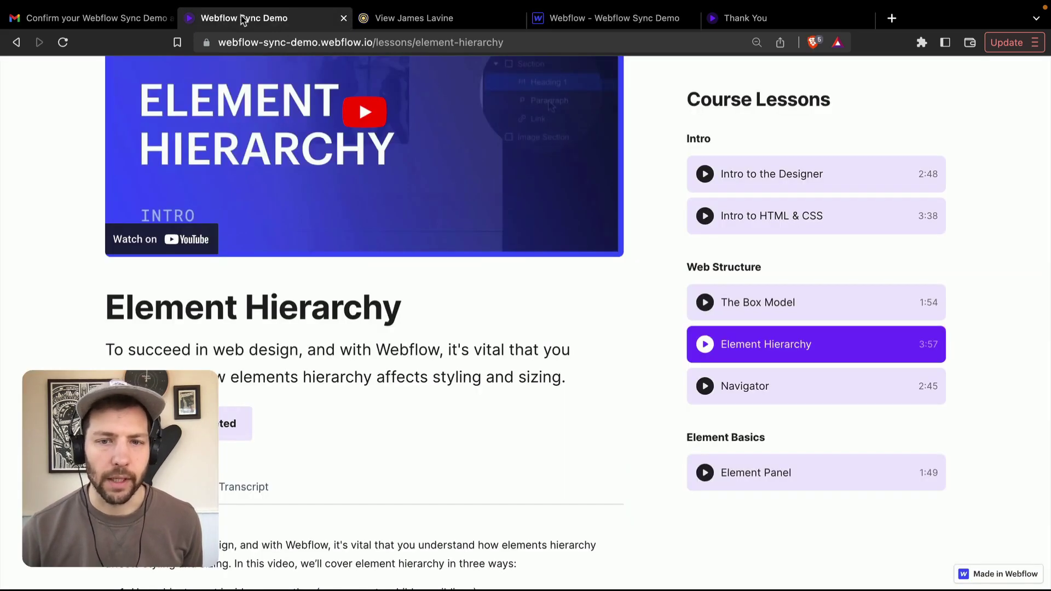
pyautogui.scroll(5, 640, 133)
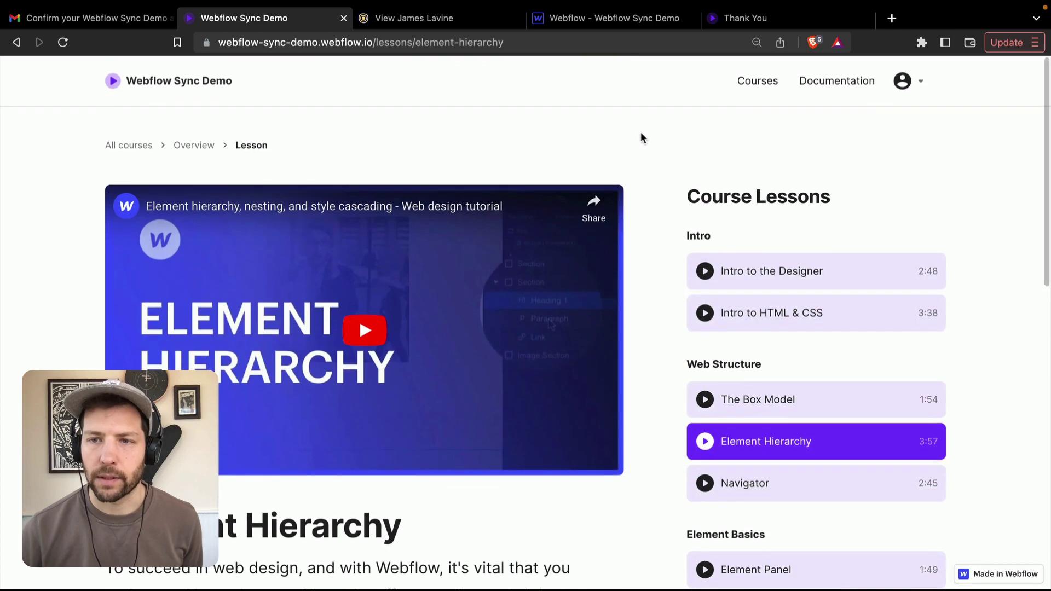
pyautogui.click(900, 88)
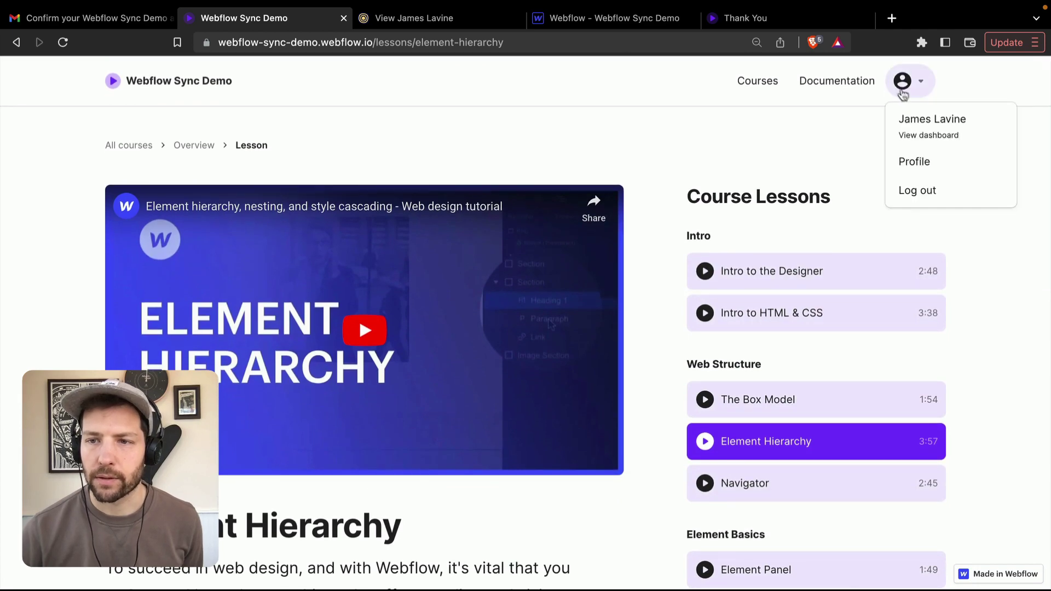
pyautogui.click(930, 137)
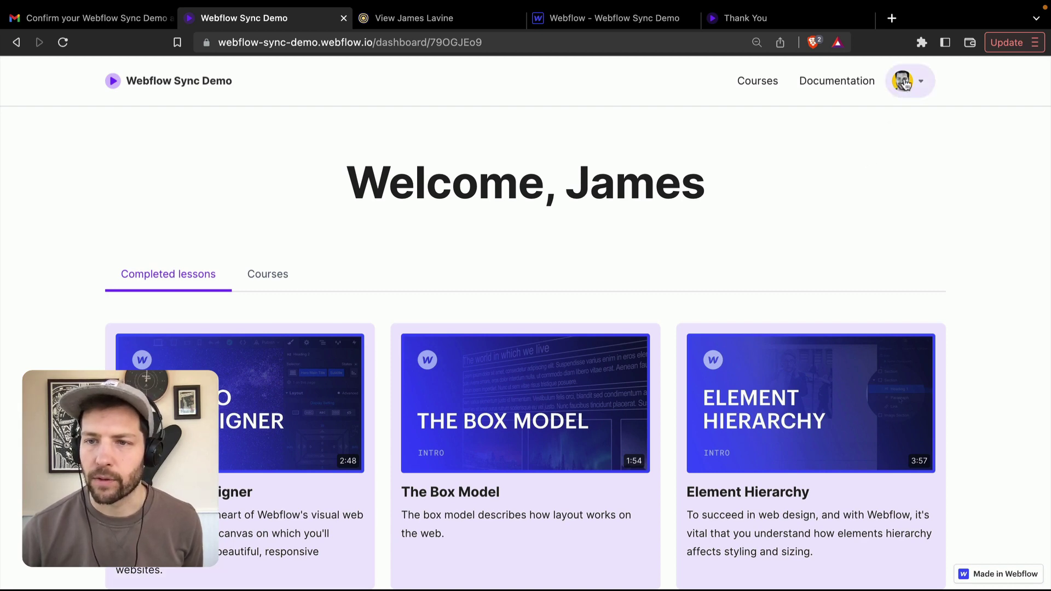
pyautogui.scroll(-2, 48, 257)
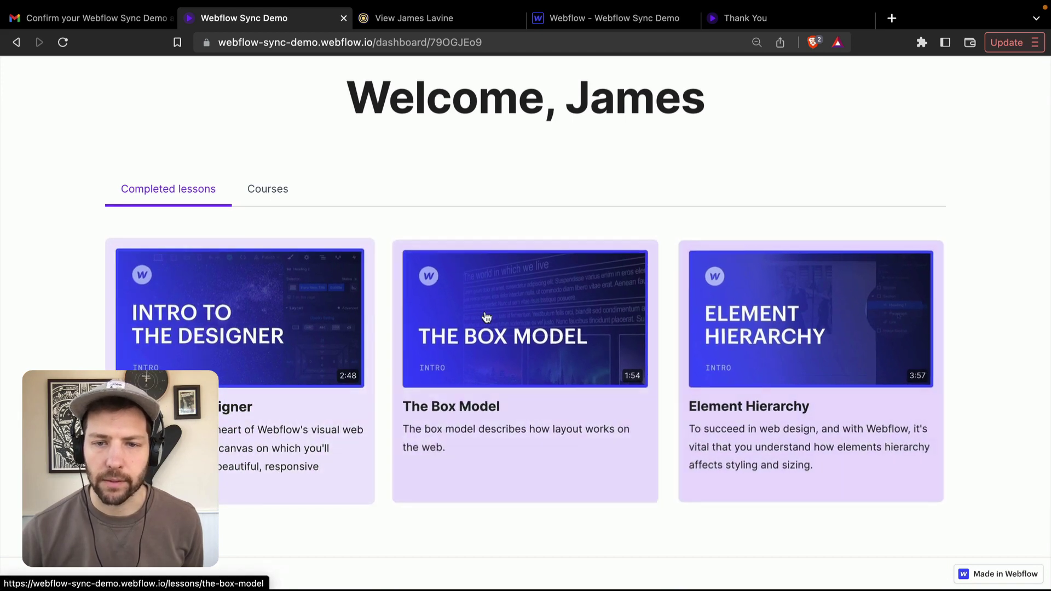
pyautogui.scroll(2, 38, 297)
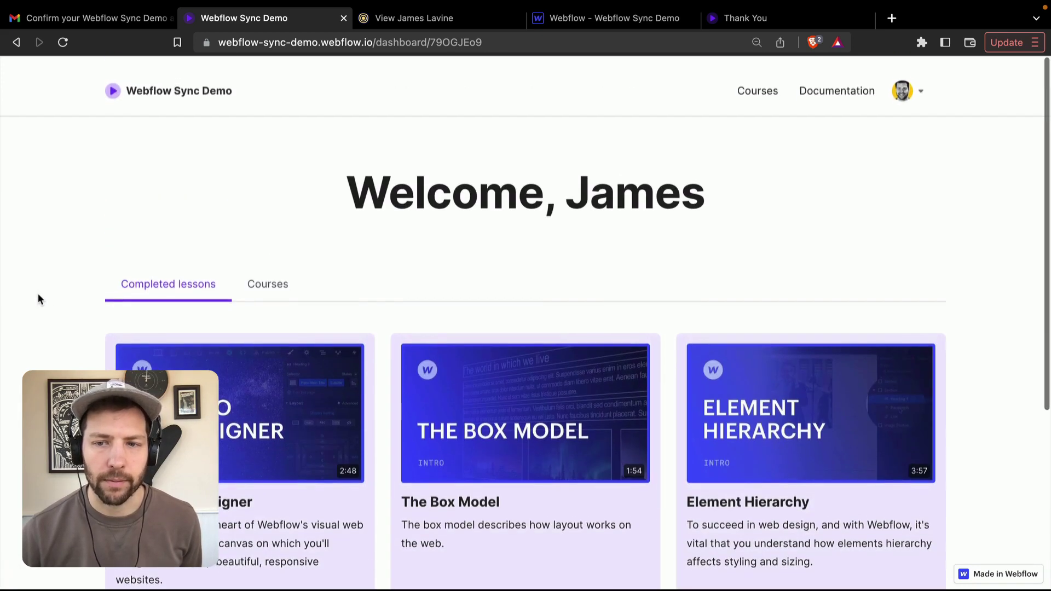